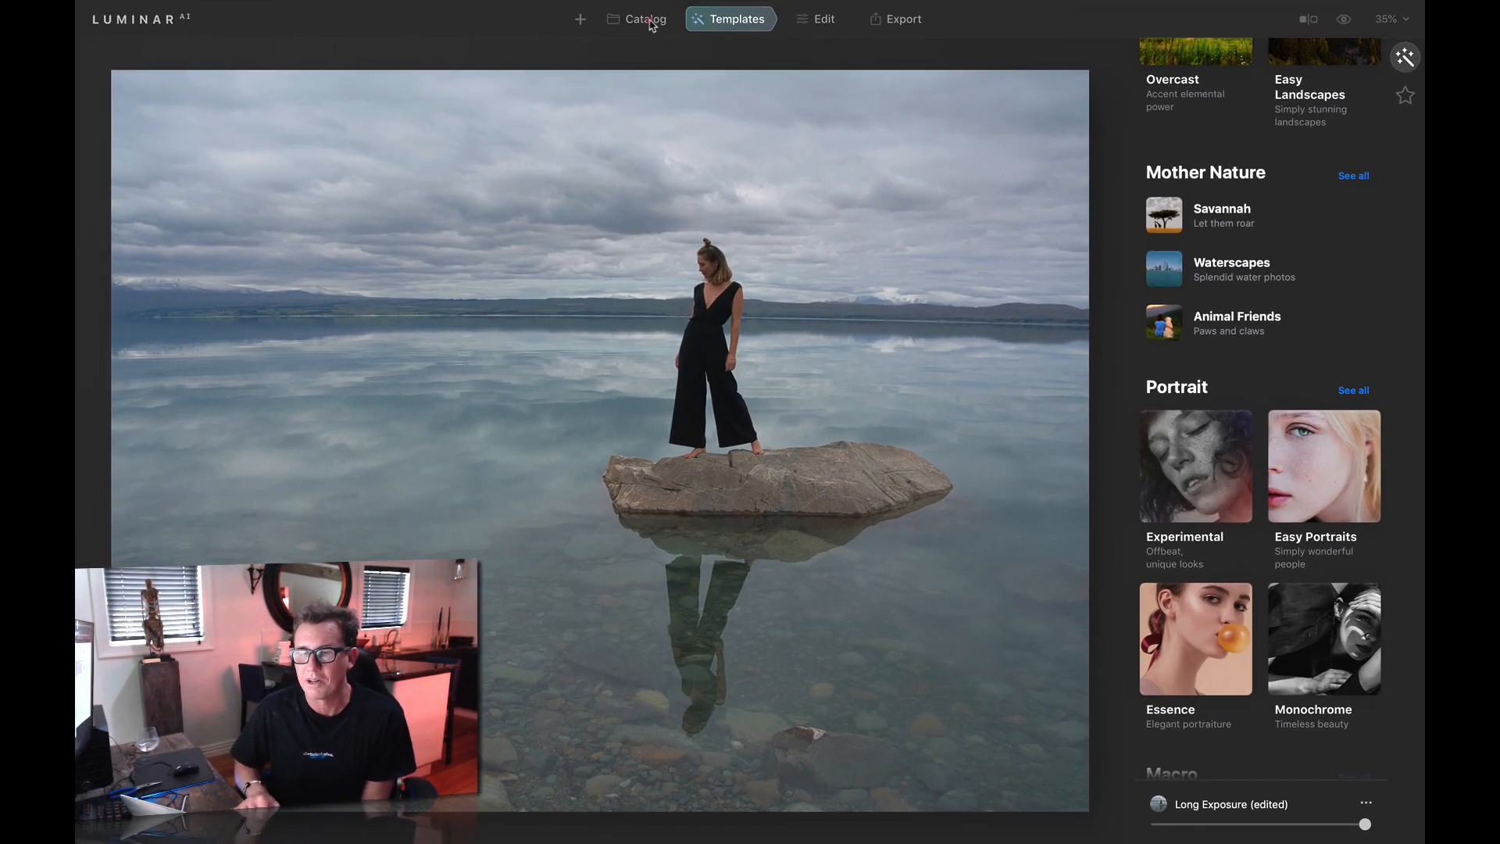
# Look over the 2020 photo catalog and browse the template categories available for the lake portrait
pyautogui.click(651, 26)
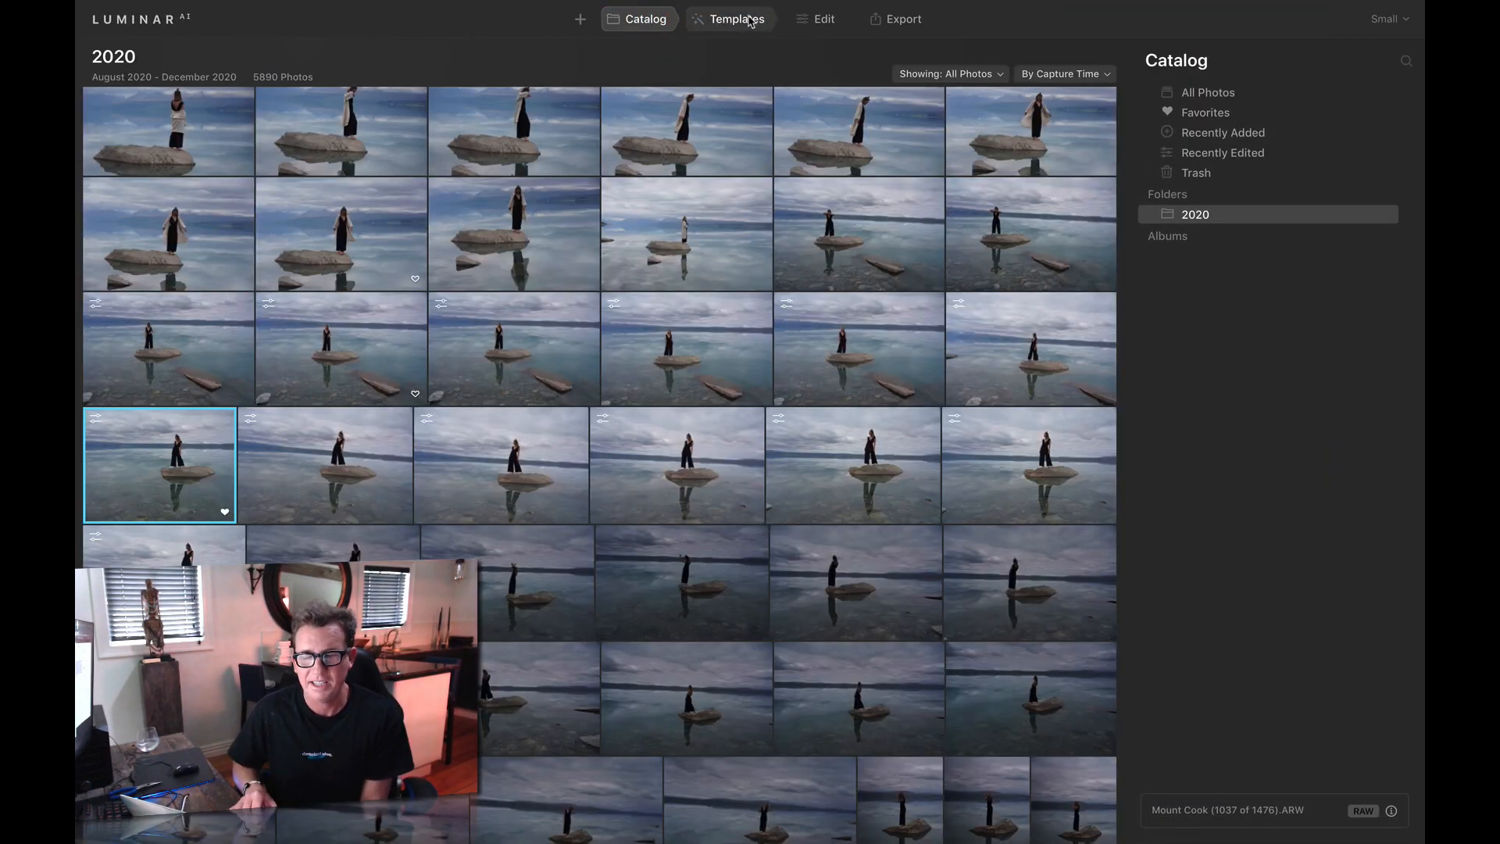
pyautogui.click(711, 21)
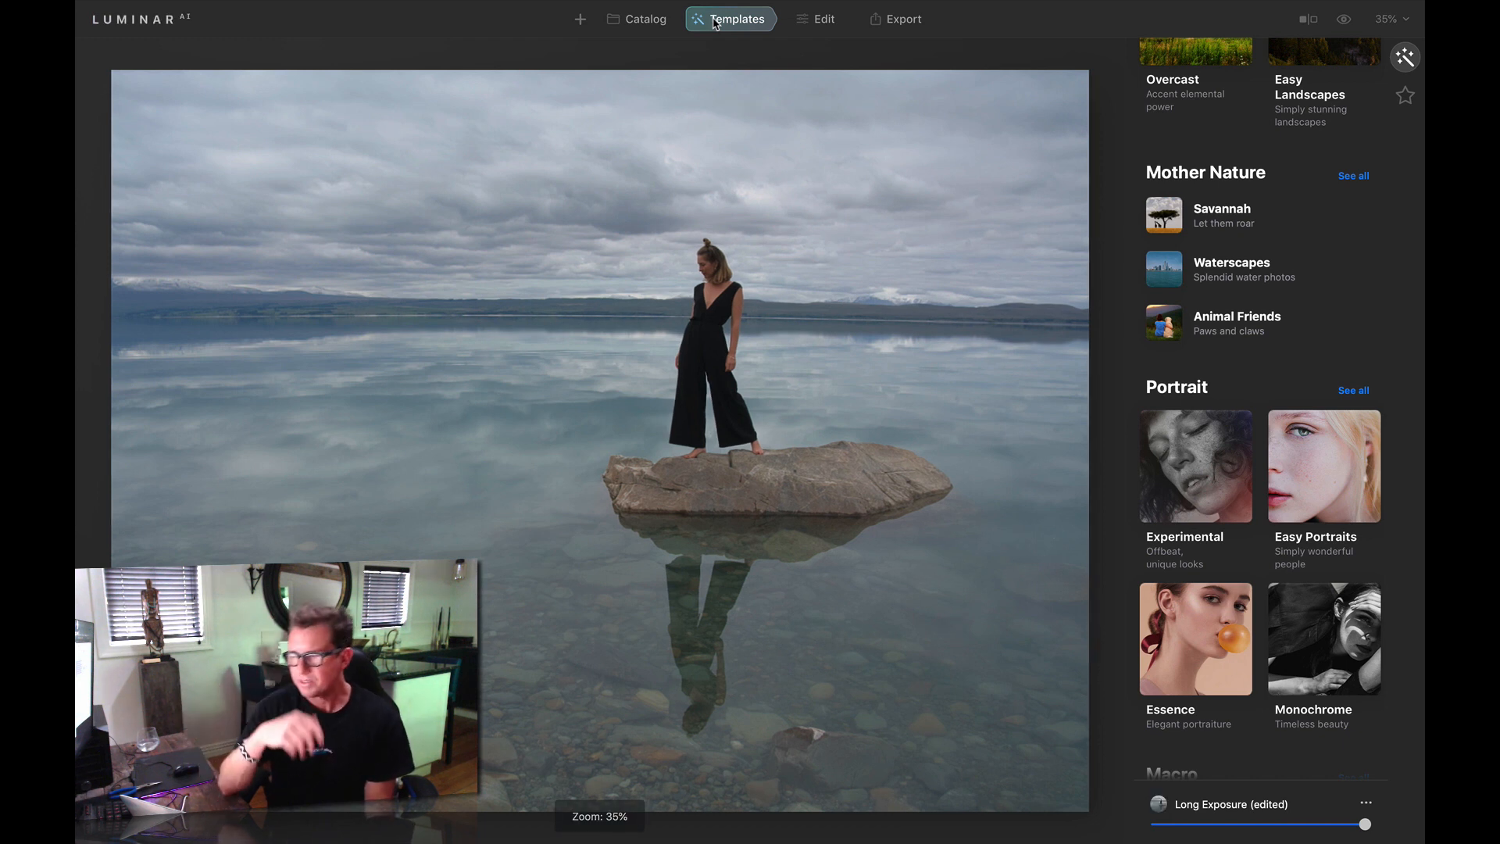
pyautogui.scroll(-3, 1295, 334)
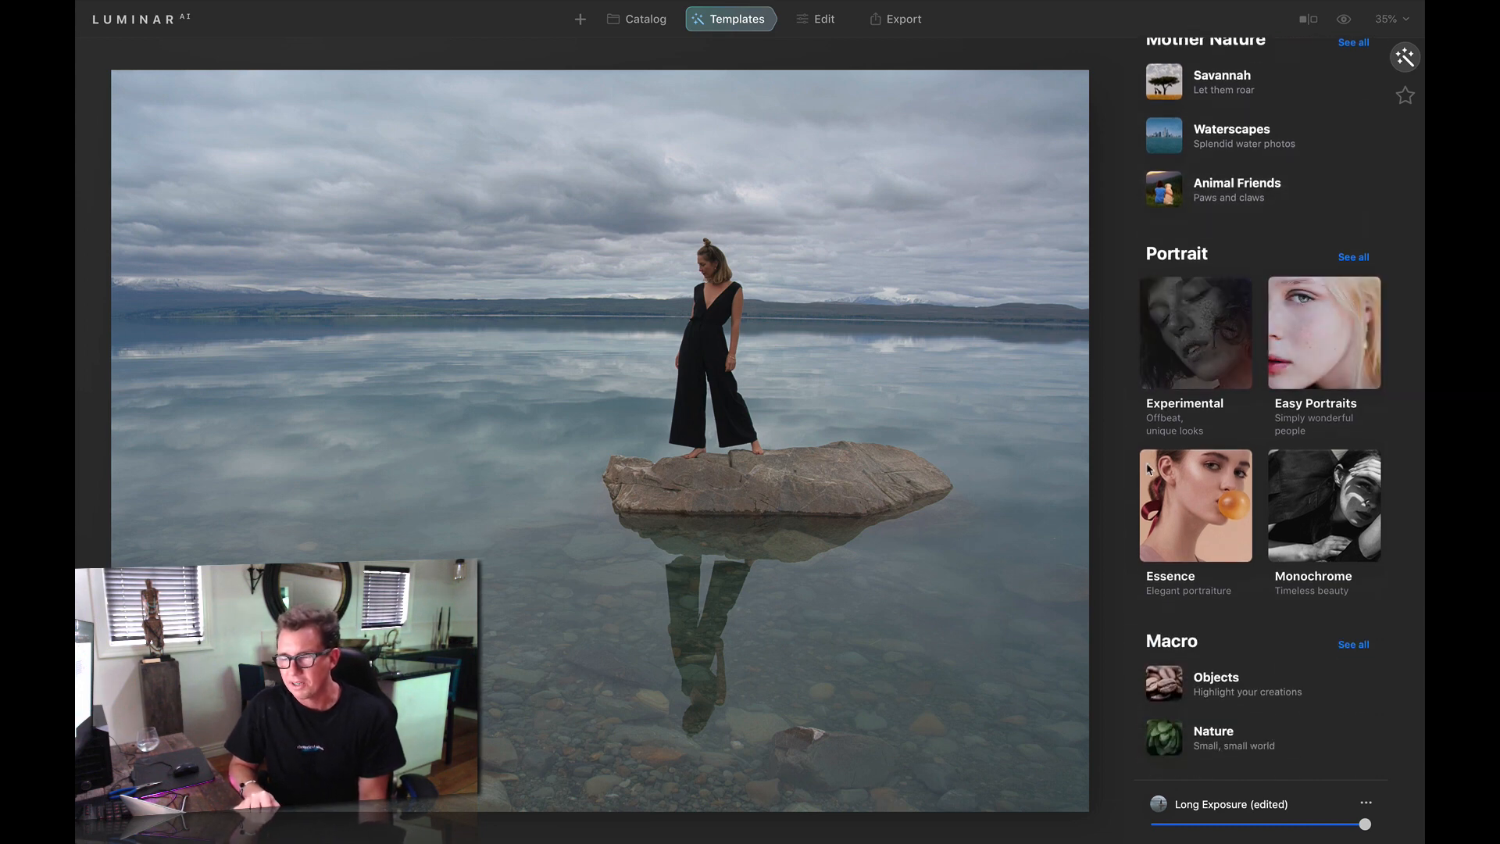
pyautogui.scroll(-5, 1229, 480)
pyautogui.scroll(-10, 1229, 480)
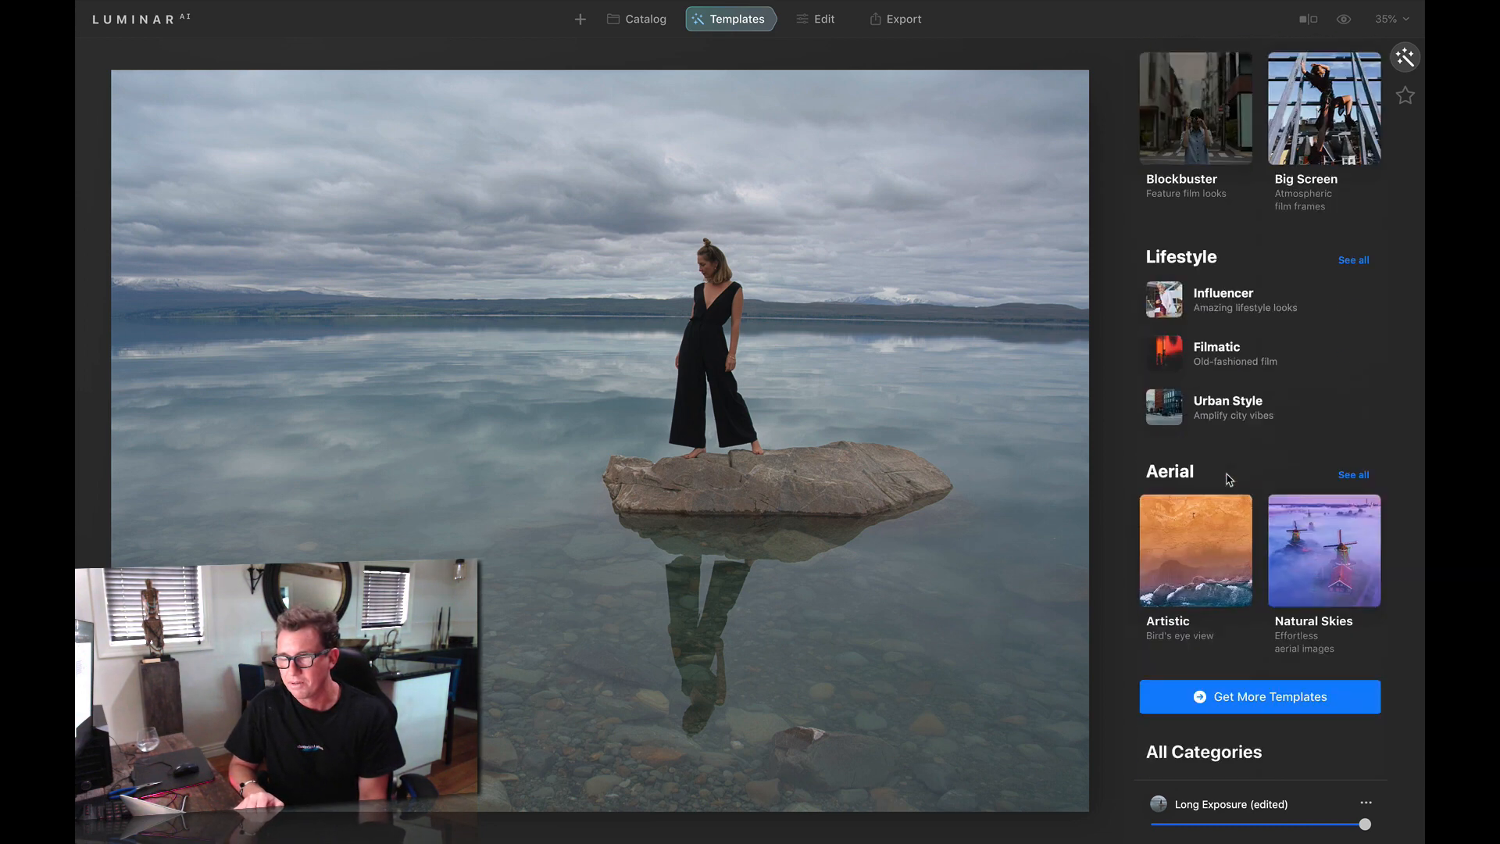
pyautogui.scroll(10, 1230, 480)
pyautogui.scroll(6, 1228, 480)
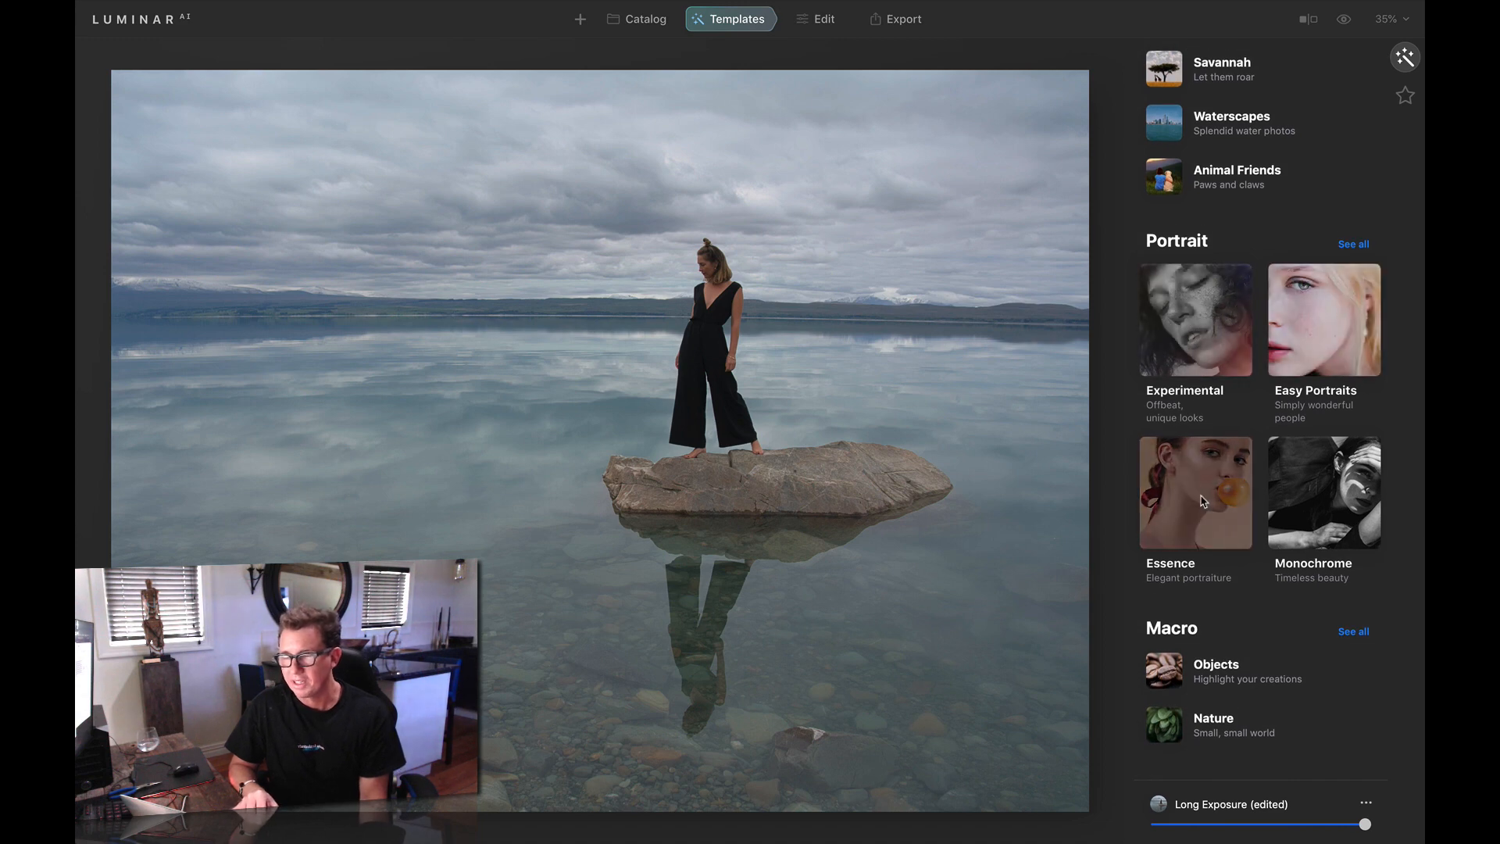
# Try each template in the Essence portrait collection on the photo, ending with Fashionista
pyautogui.click(1202, 500)
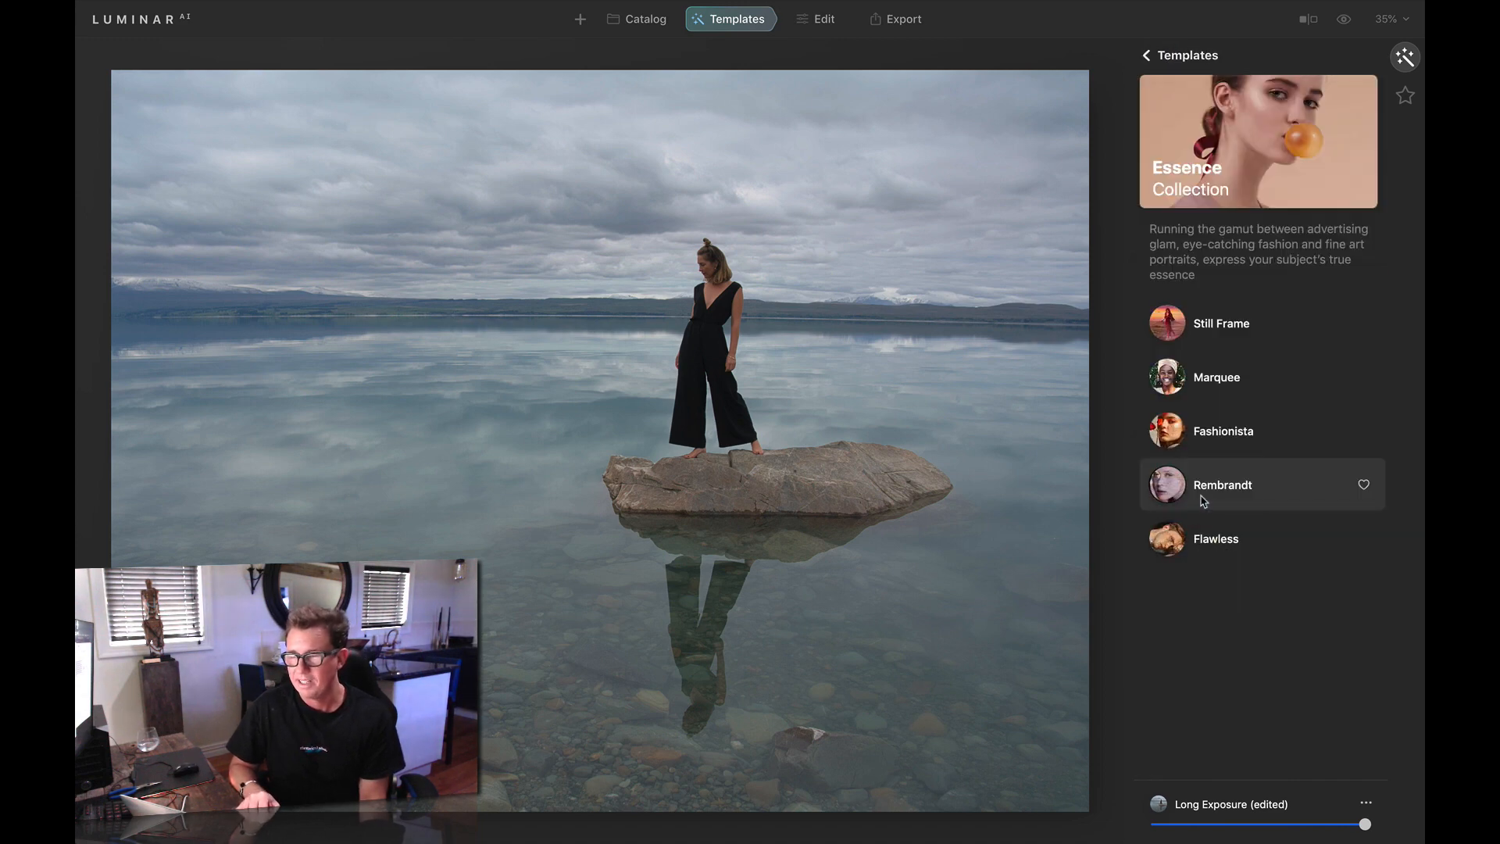
pyautogui.click(1238, 332)
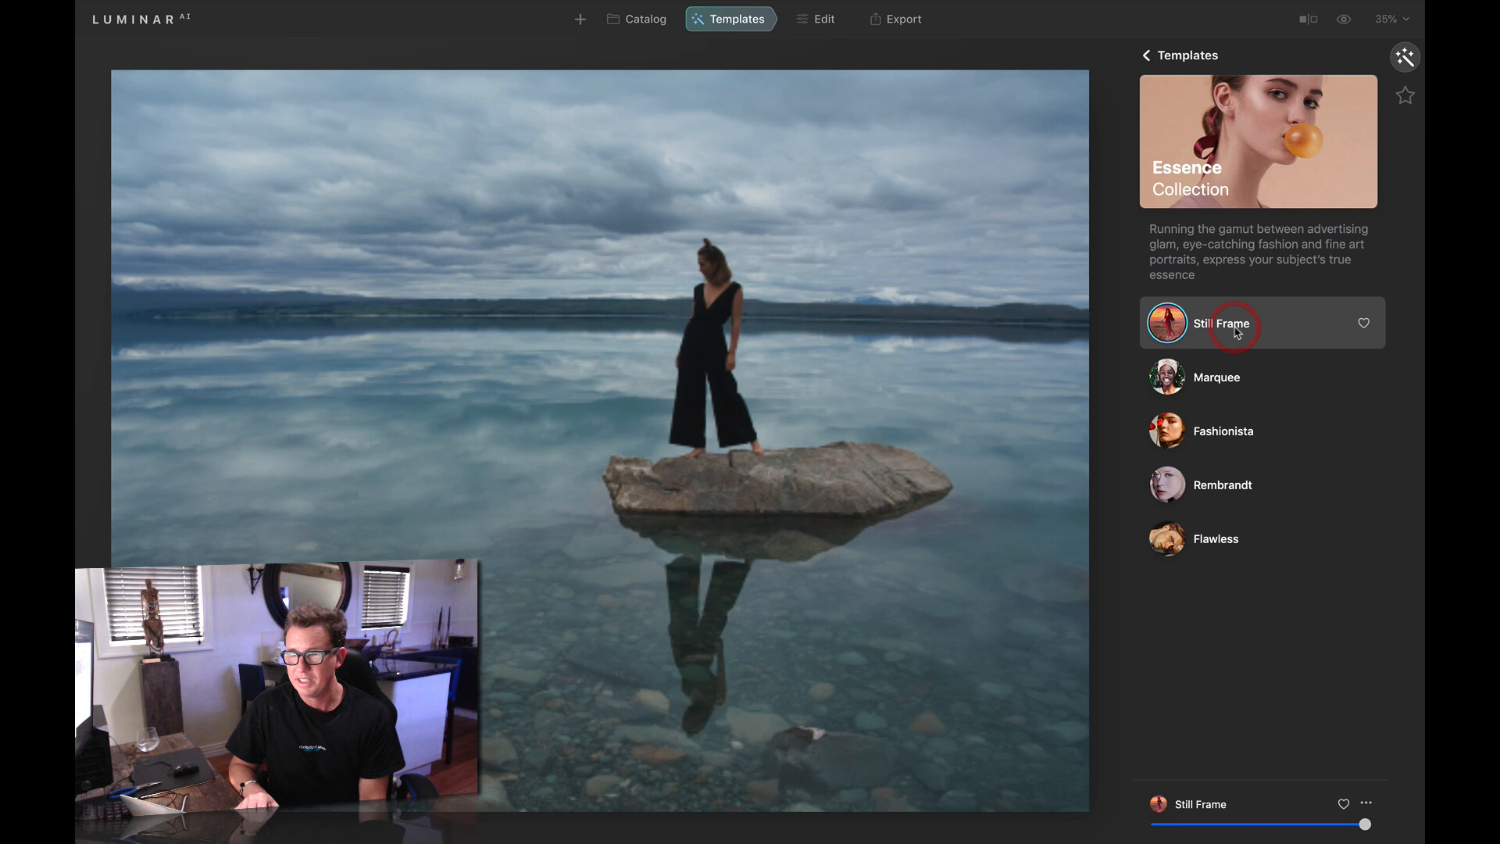
pyautogui.click(1239, 381)
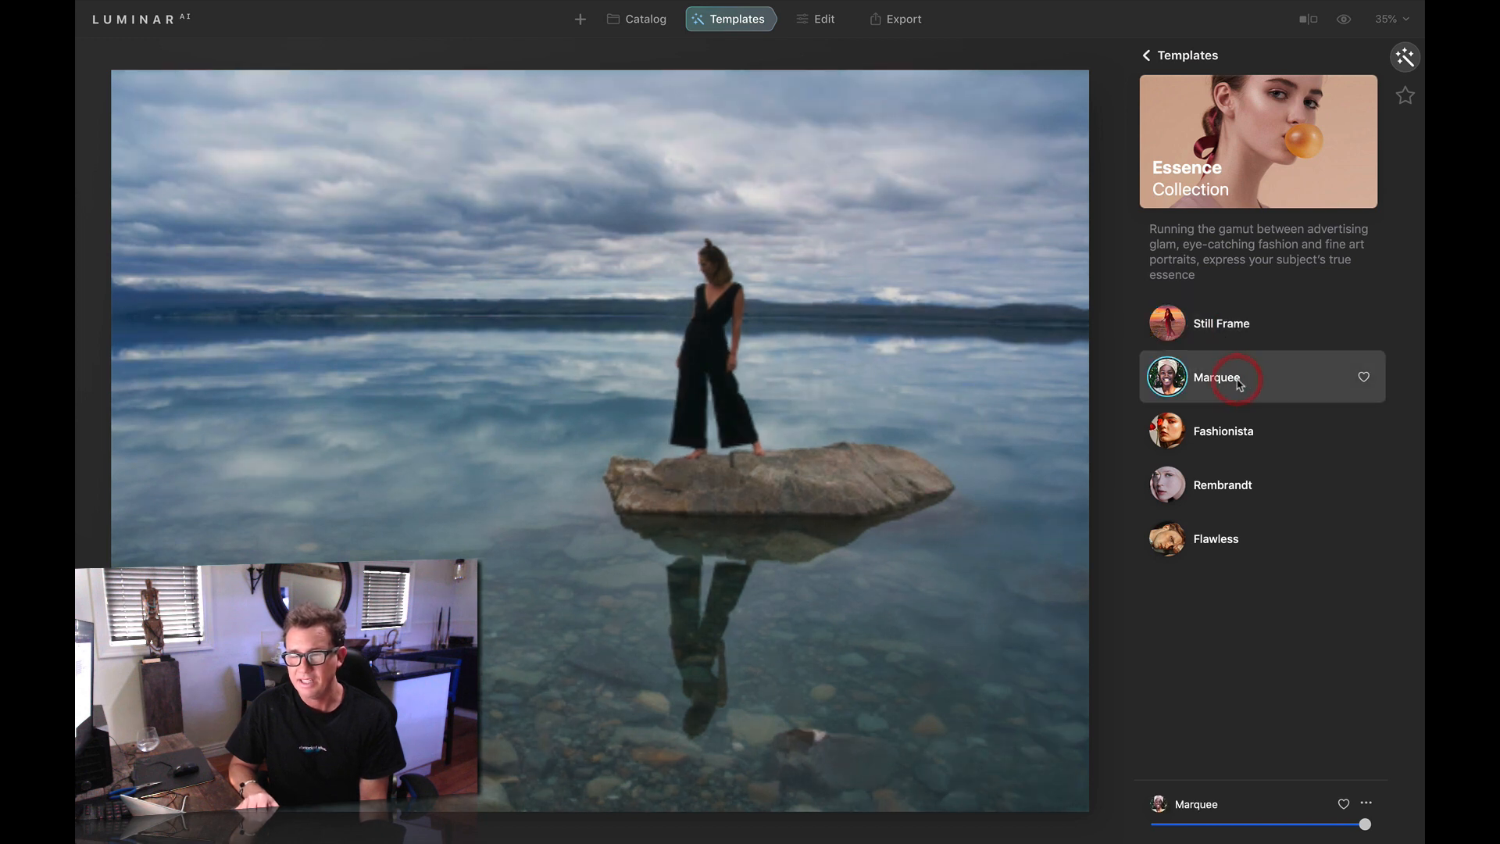
pyautogui.click(1234, 436)
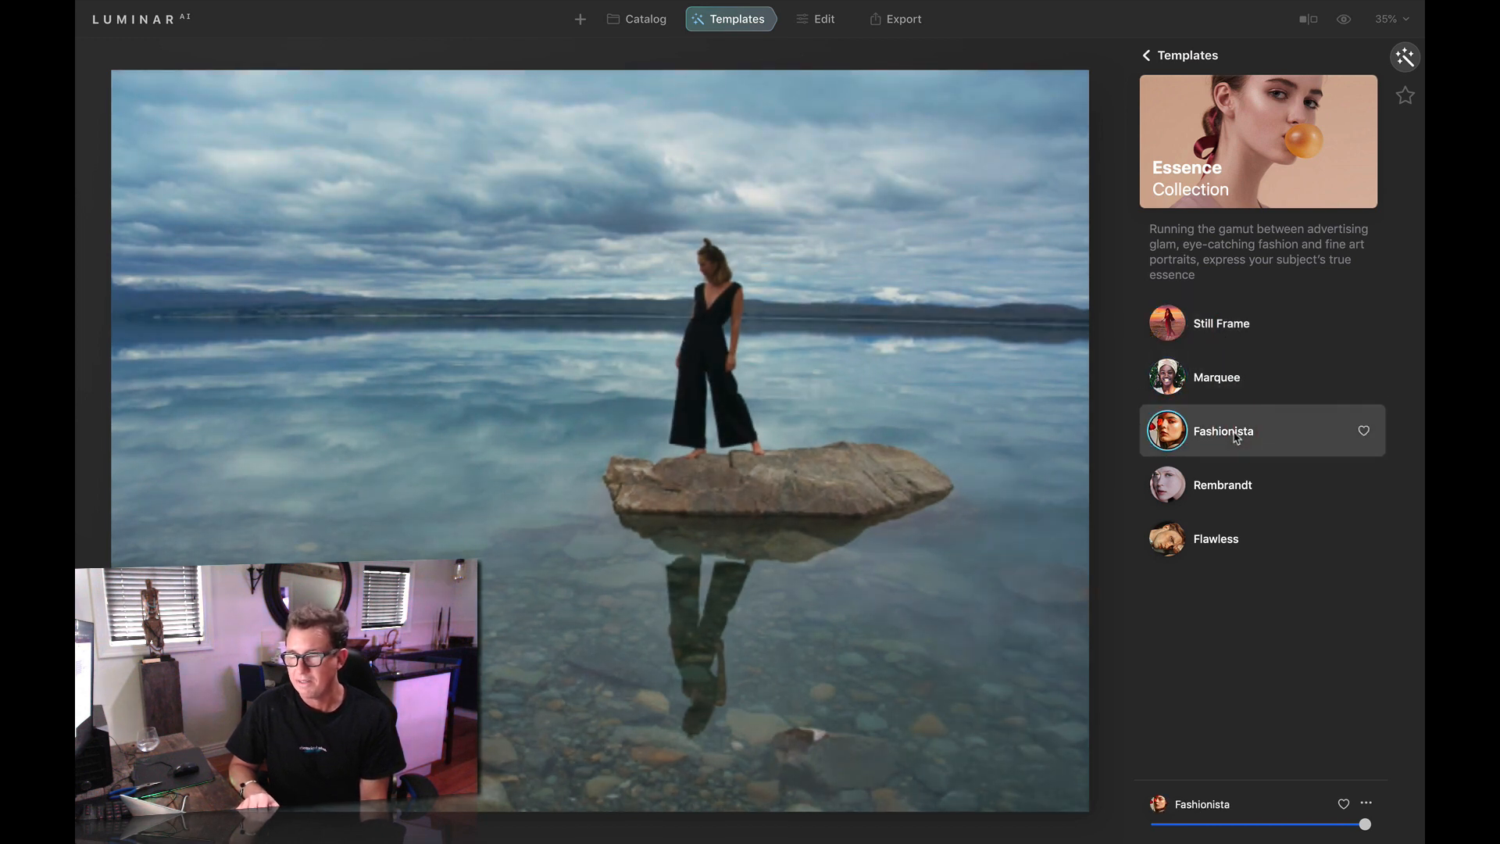
pyautogui.click(1236, 486)
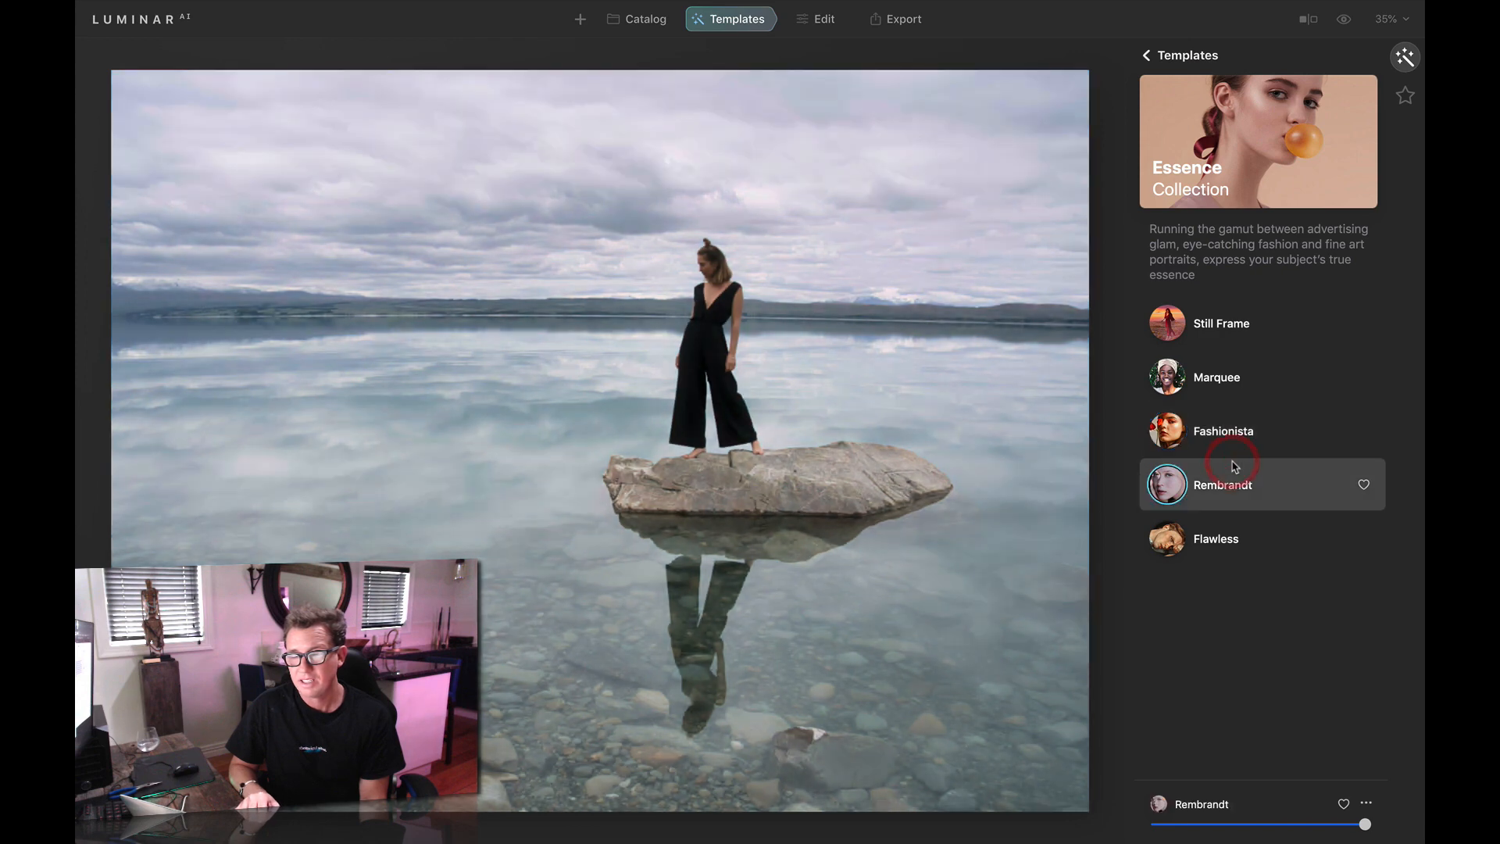
pyautogui.click(1236, 536)
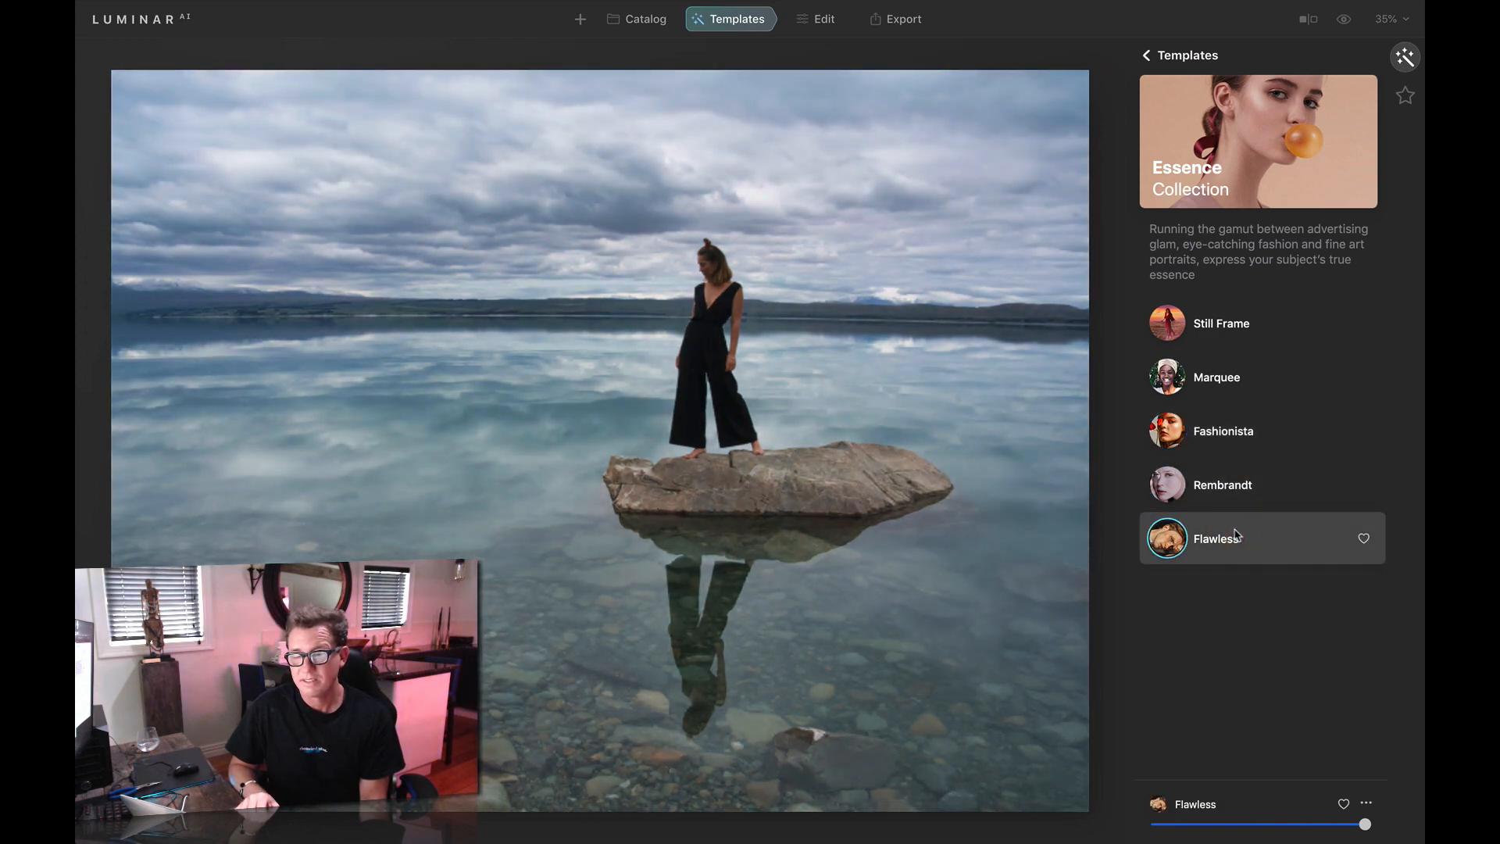
pyautogui.click(1238, 441)
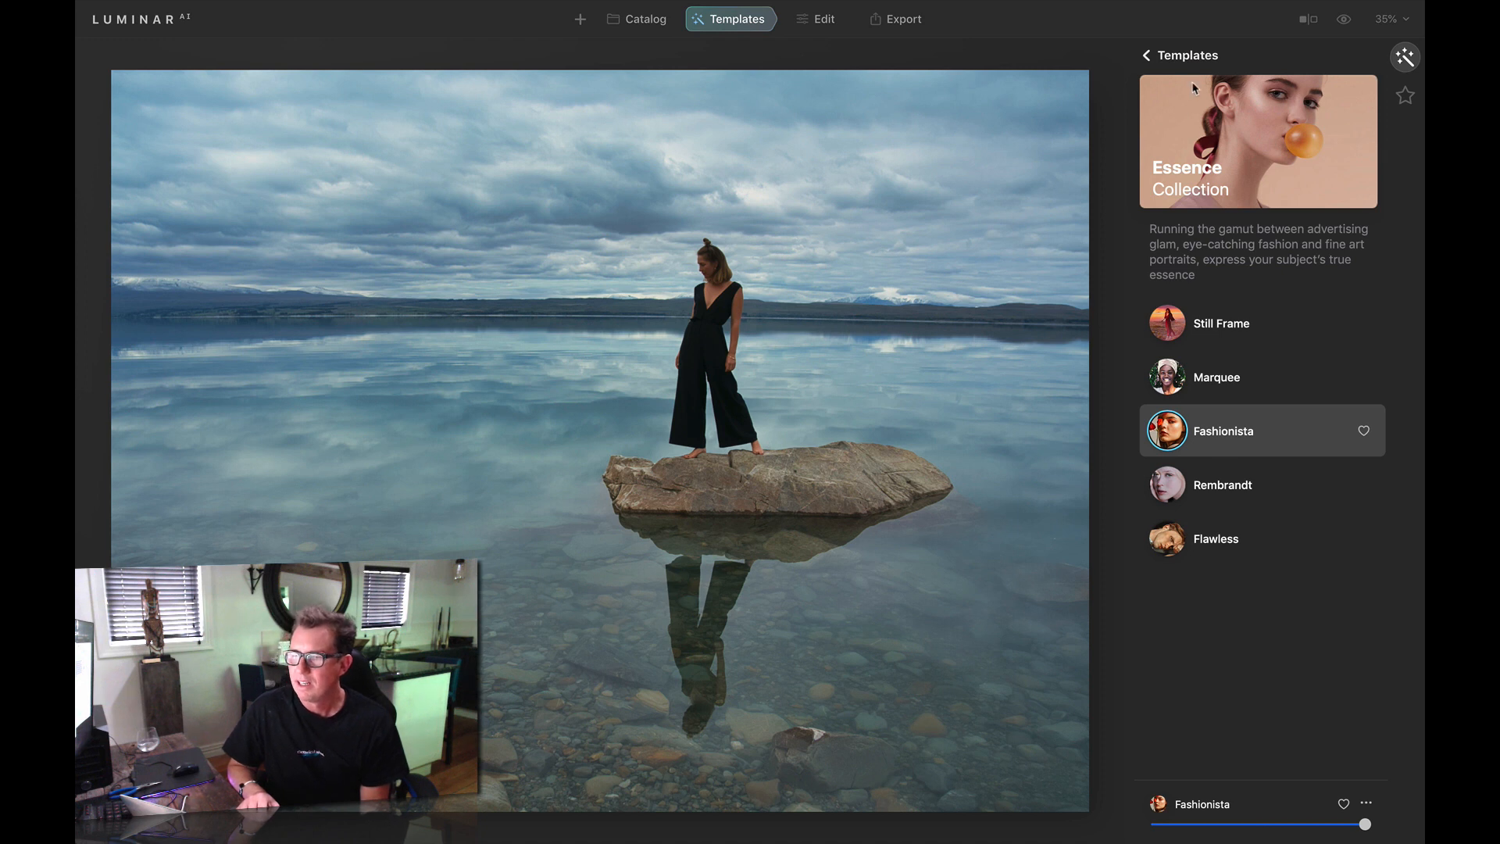
# Try the Experimental portrait templates on the photo, from Burned Film through Feather Light
pyautogui.click(1183, 59)
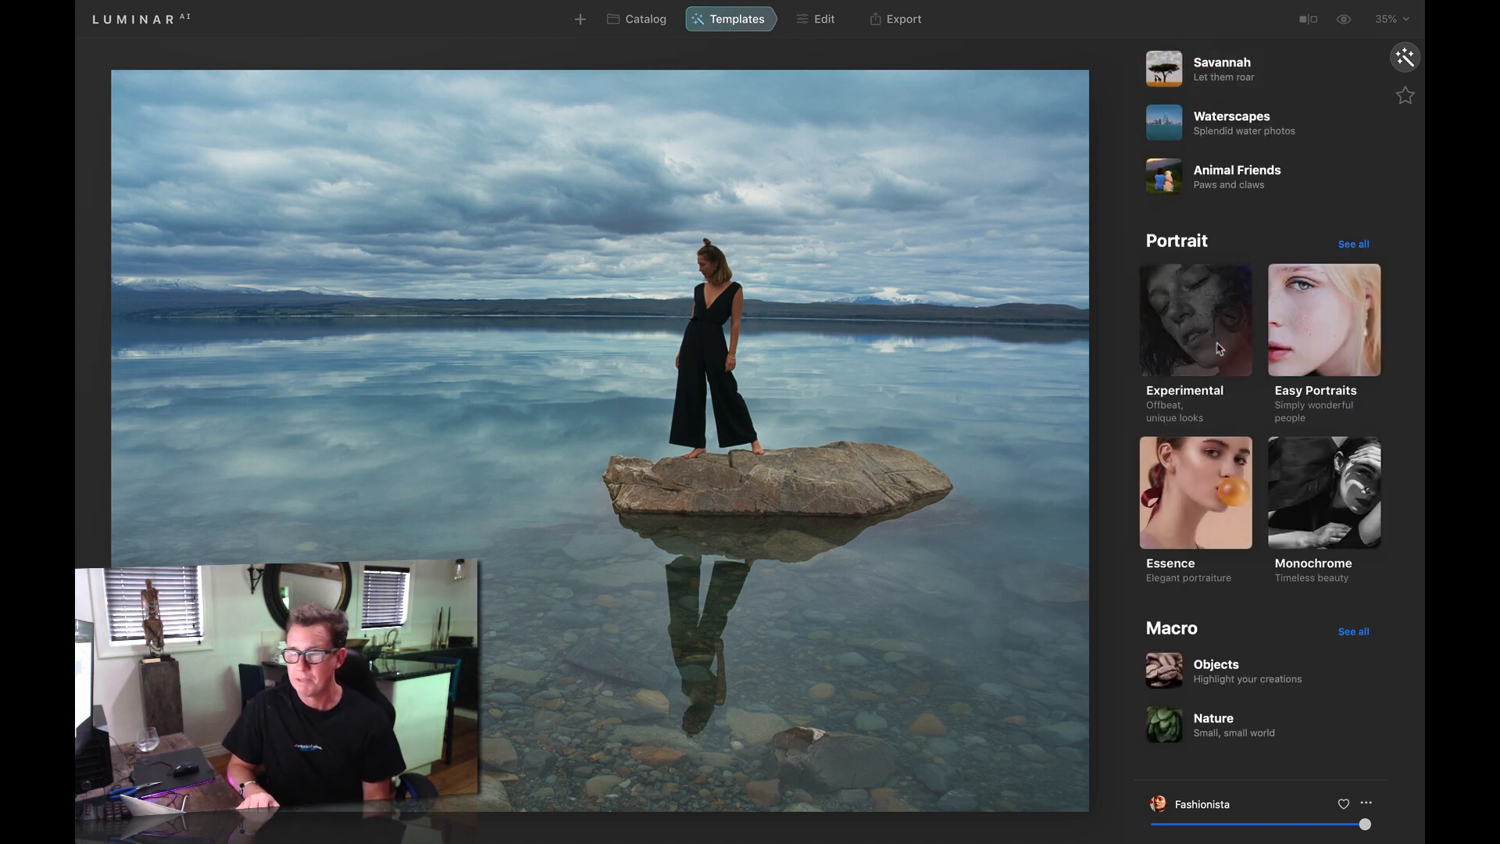
pyautogui.click(1193, 334)
pyautogui.click(1192, 326)
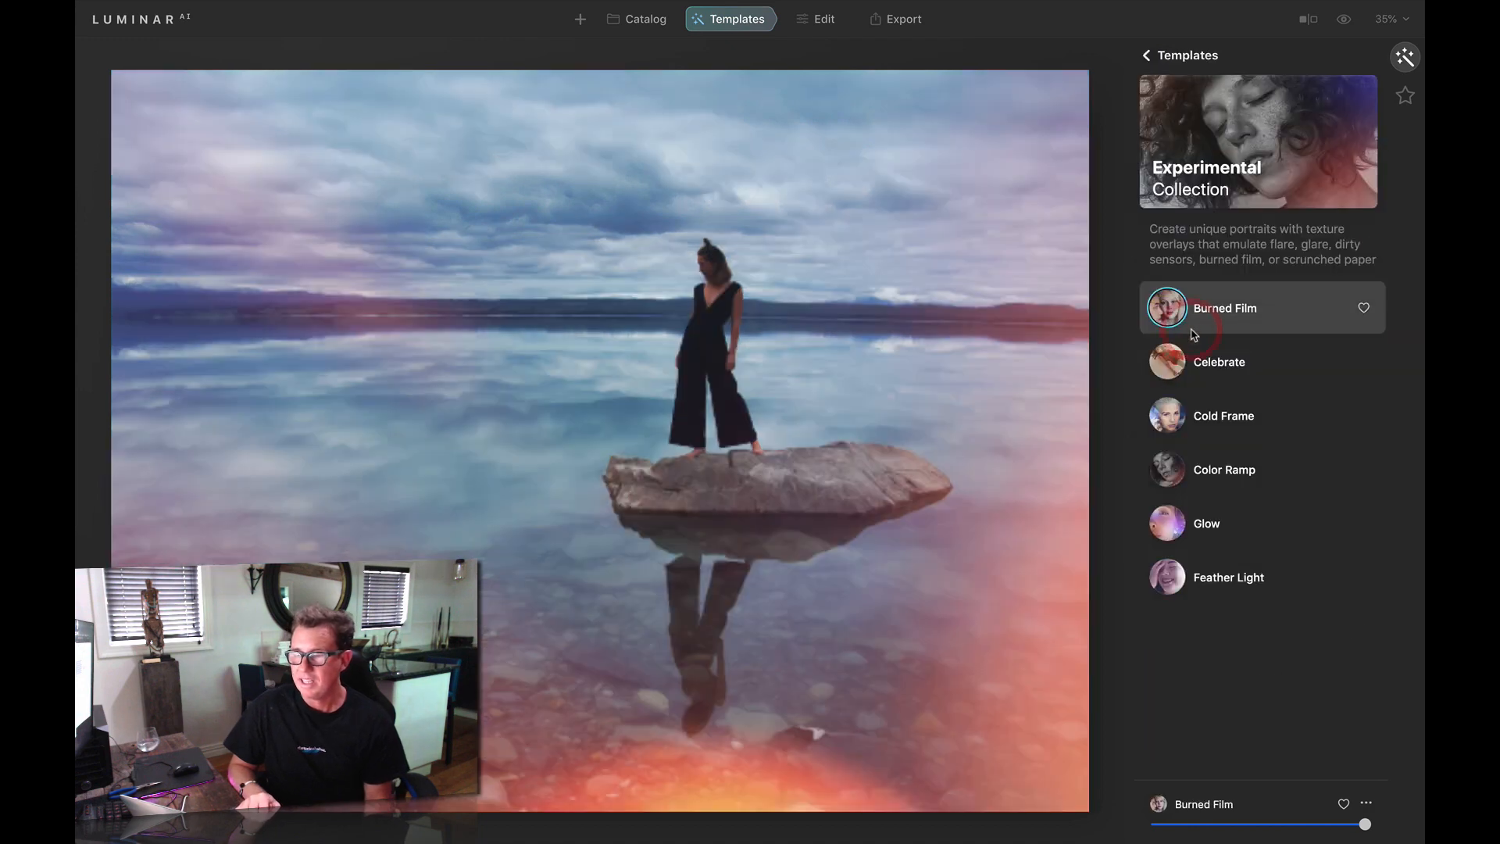
pyautogui.click(1231, 369)
pyautogui.click(1229, 416)
pyautogui.click(1225, 472)
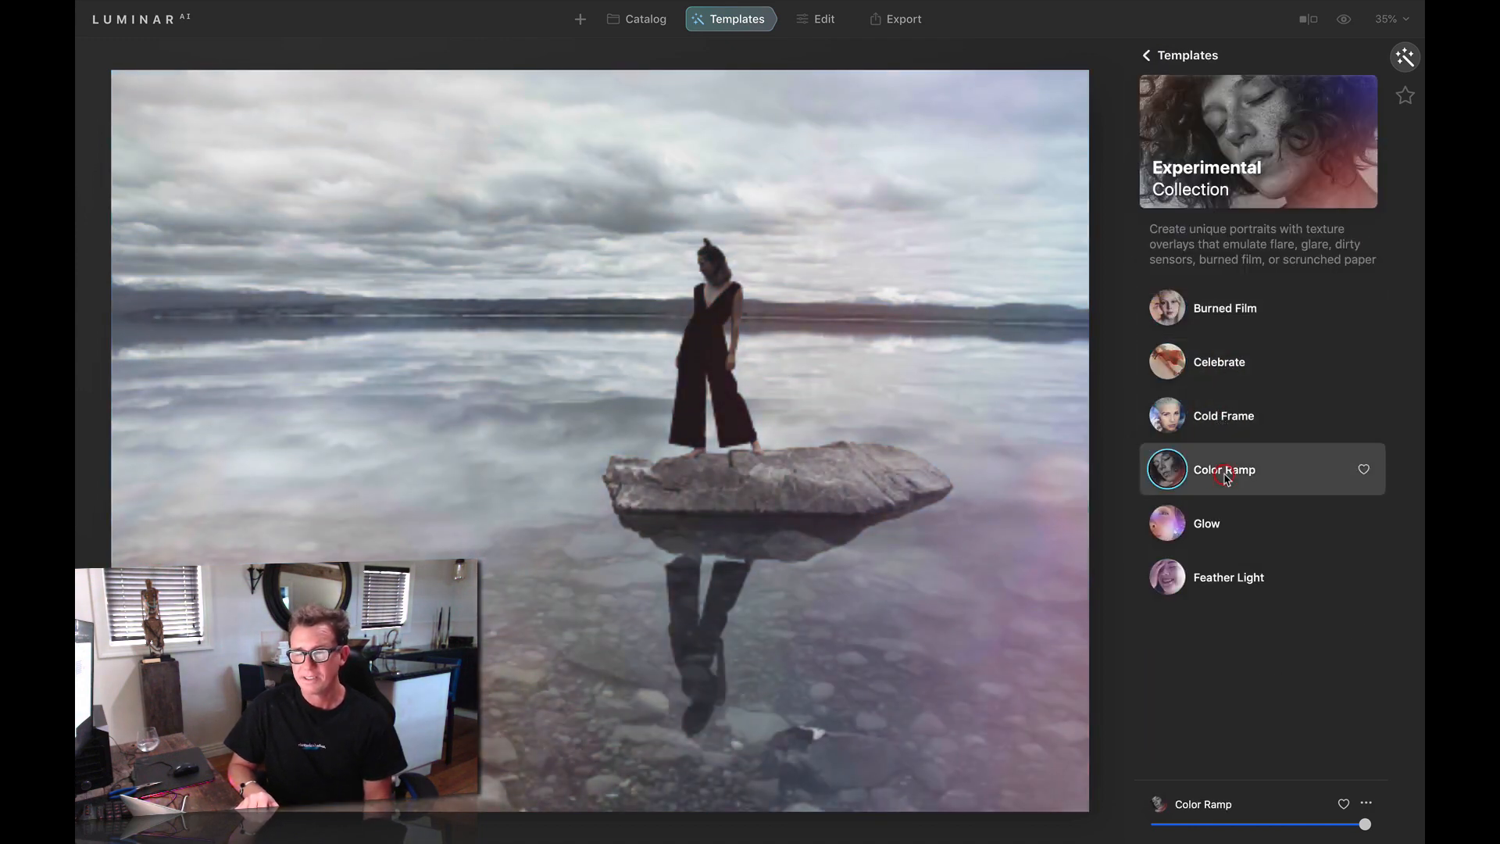
pyautogui.click(1224, 521)
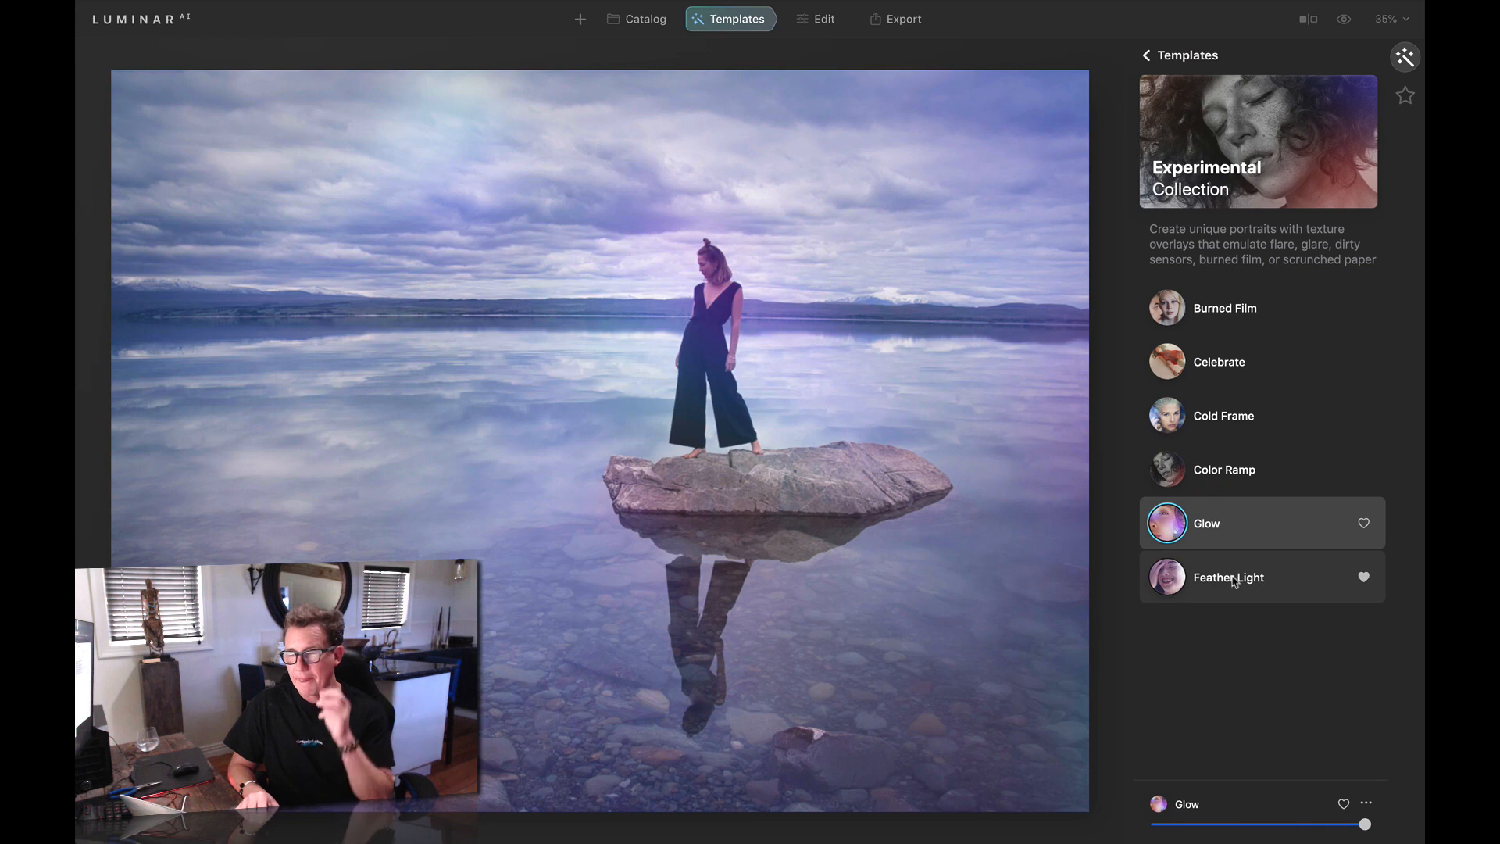
pyautogui.click(1234, 581)
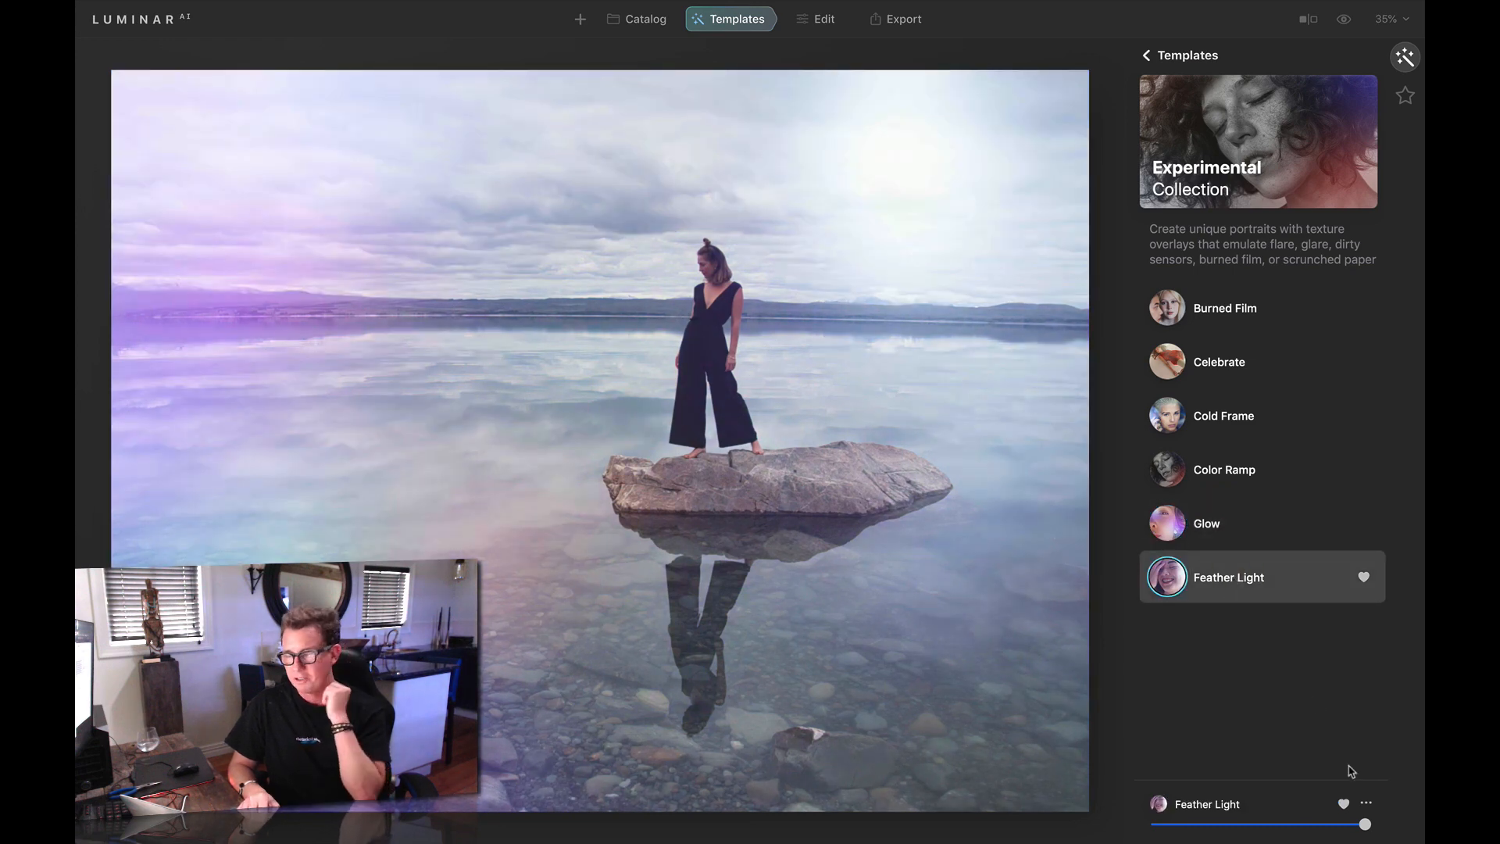
pyautogui.moveTo(1371, 820)
pyautogui.mouseDown()
pyautogui.moveTo(1253, 826)
pyautogui.moveTo(1368, 814)
pyautogui.mouseUp()
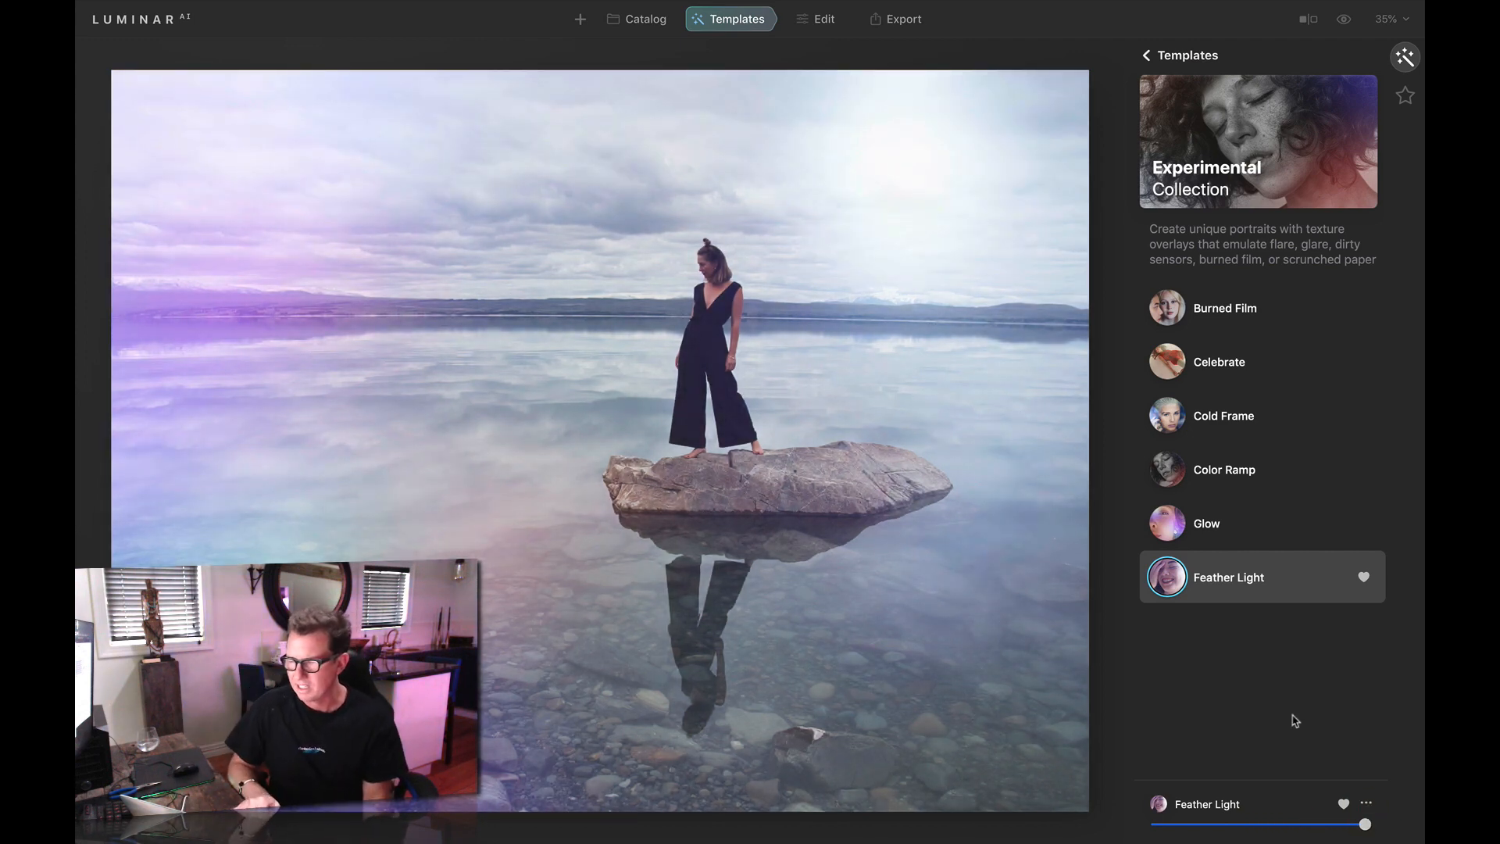
# Apply the Fashionista template from the Essence portrait collection to the photo
pyautogui.click(1185, 56)
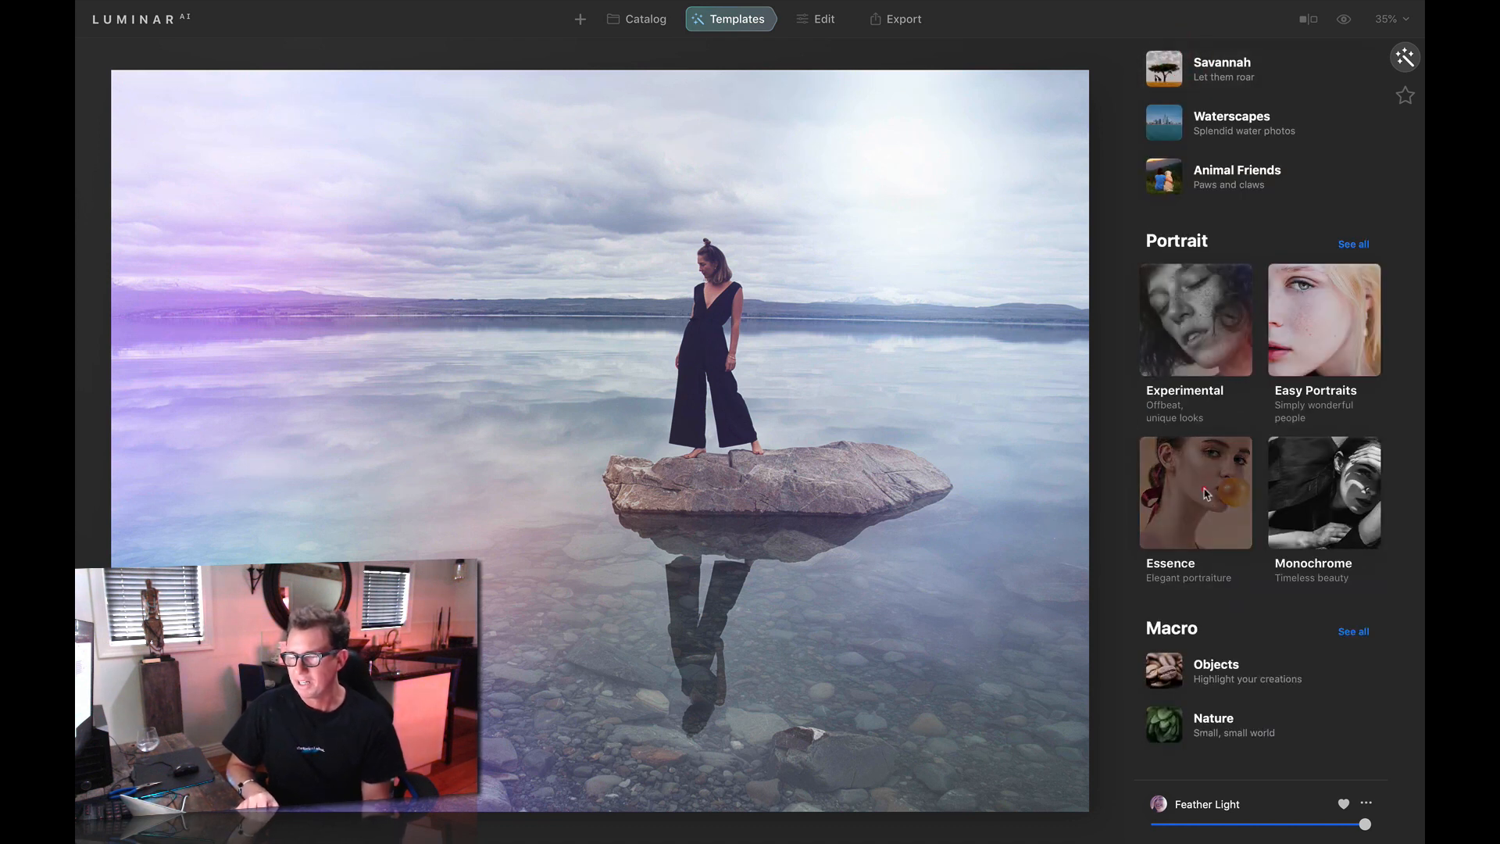
pyautogui.click(1230, 513)
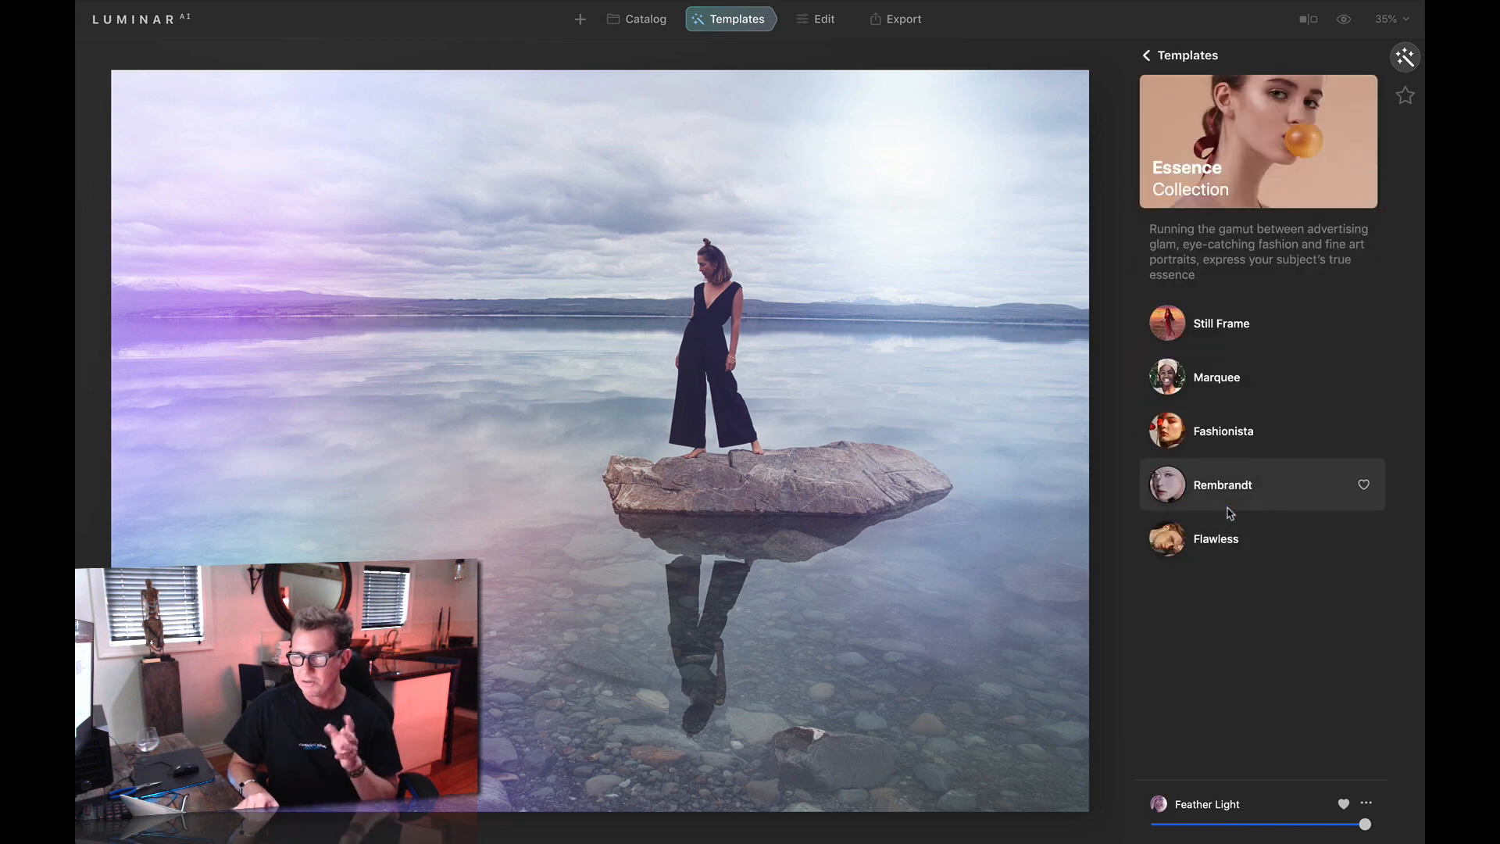
pyautogui.click(1246, 428)
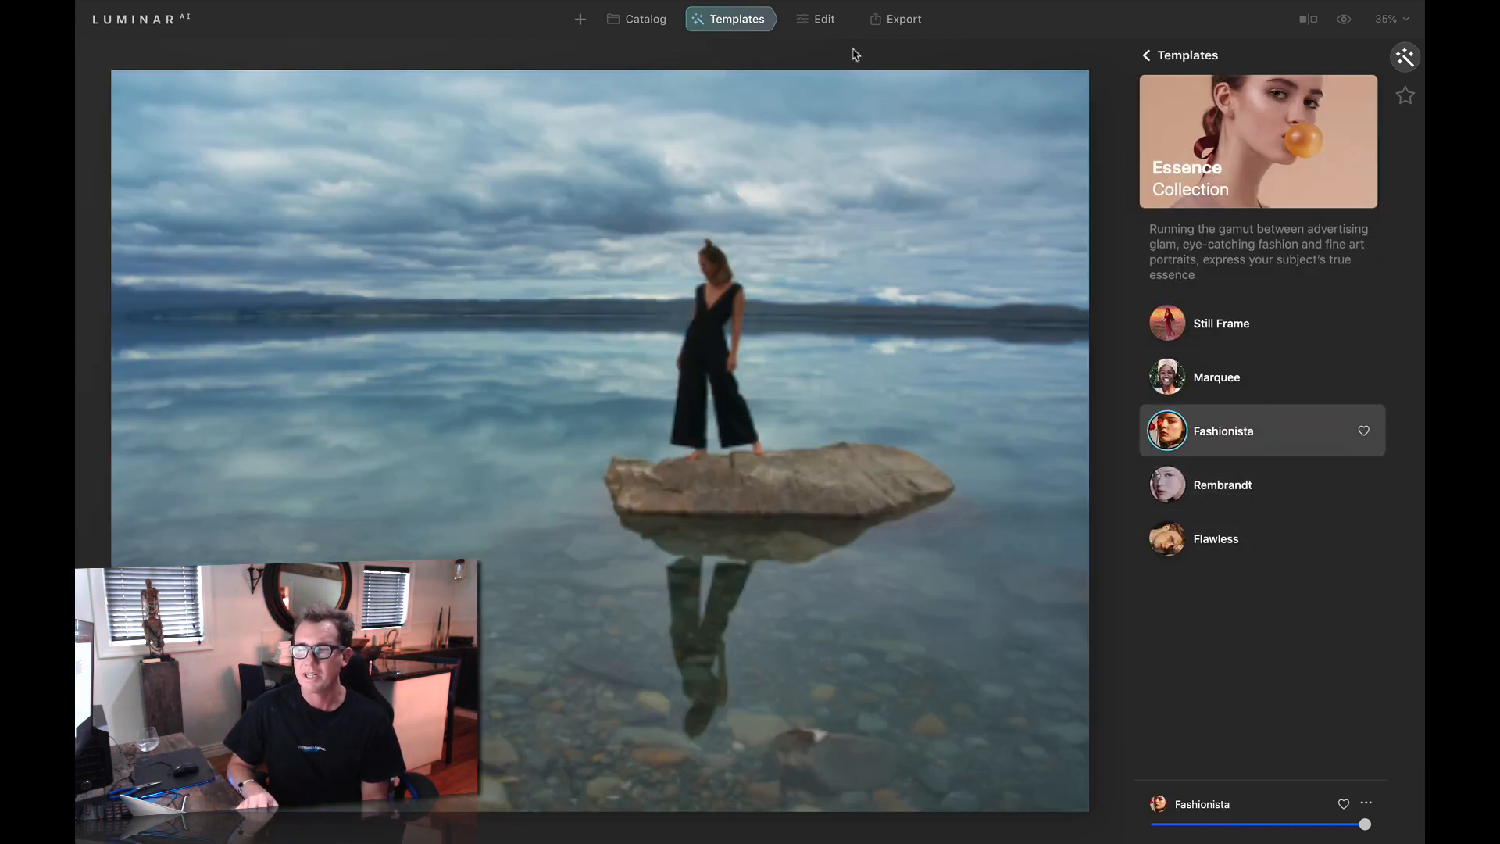
# Adjust the woman's Shape with the Body AI portrait tool, setting it to 7
pyautogui.click(825, 21)
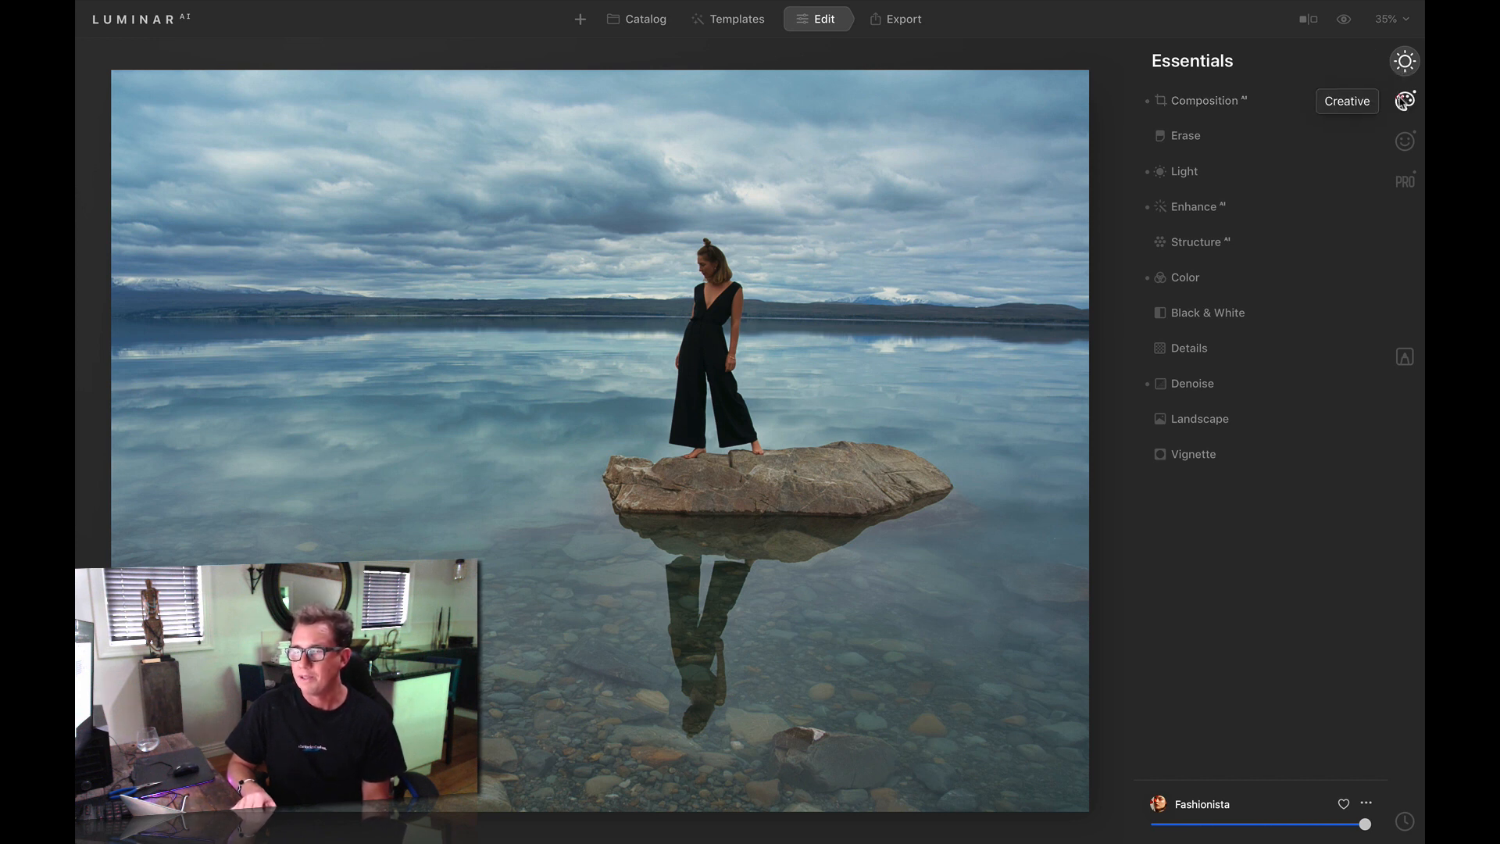
pyautogui.click(1404, 101)
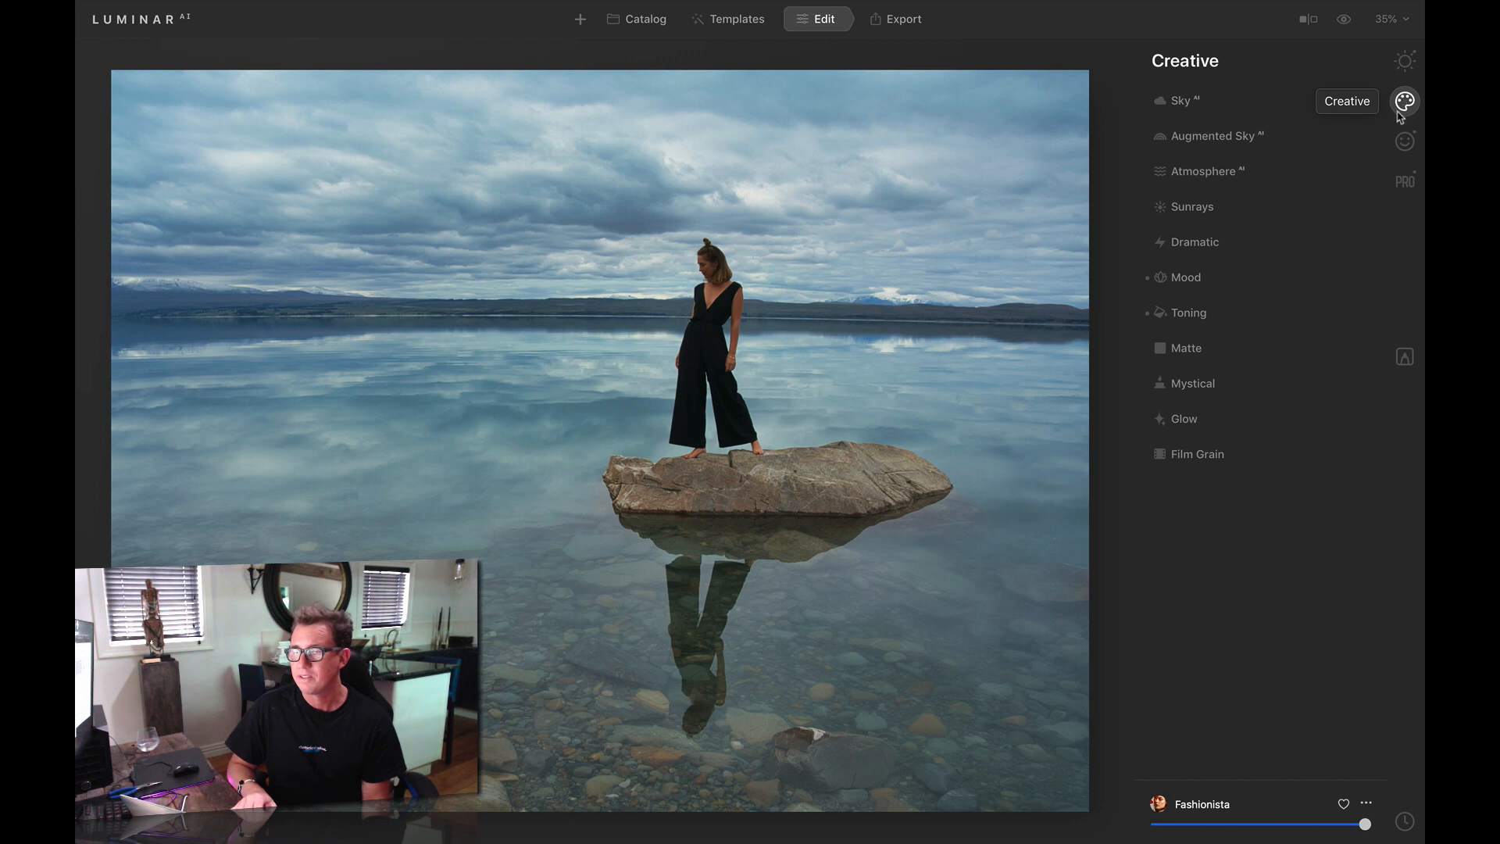
pyautogui.click(1403, 144)
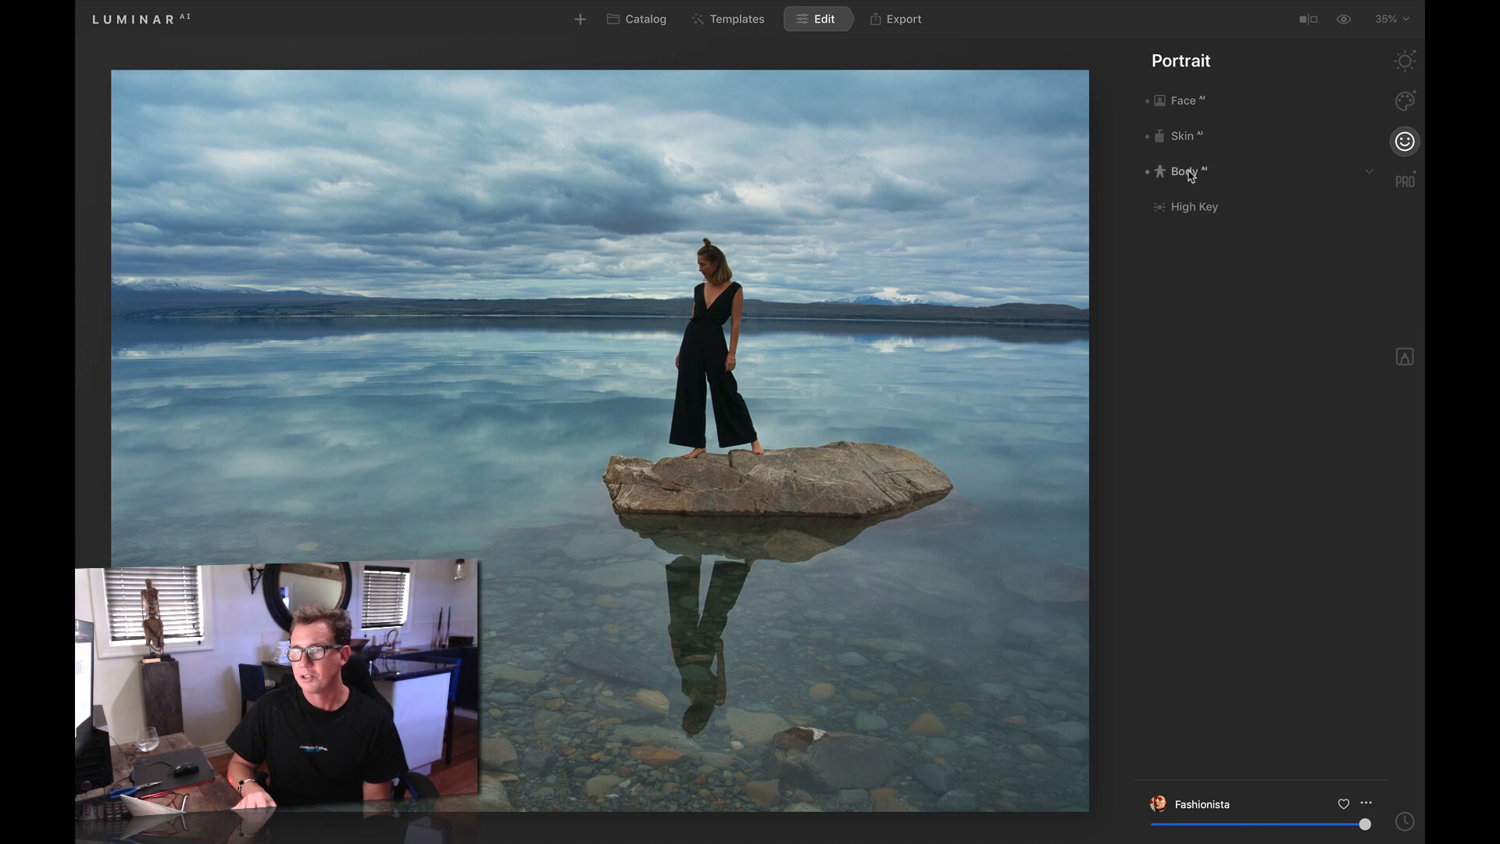
pyautogui.click(1371, 176)
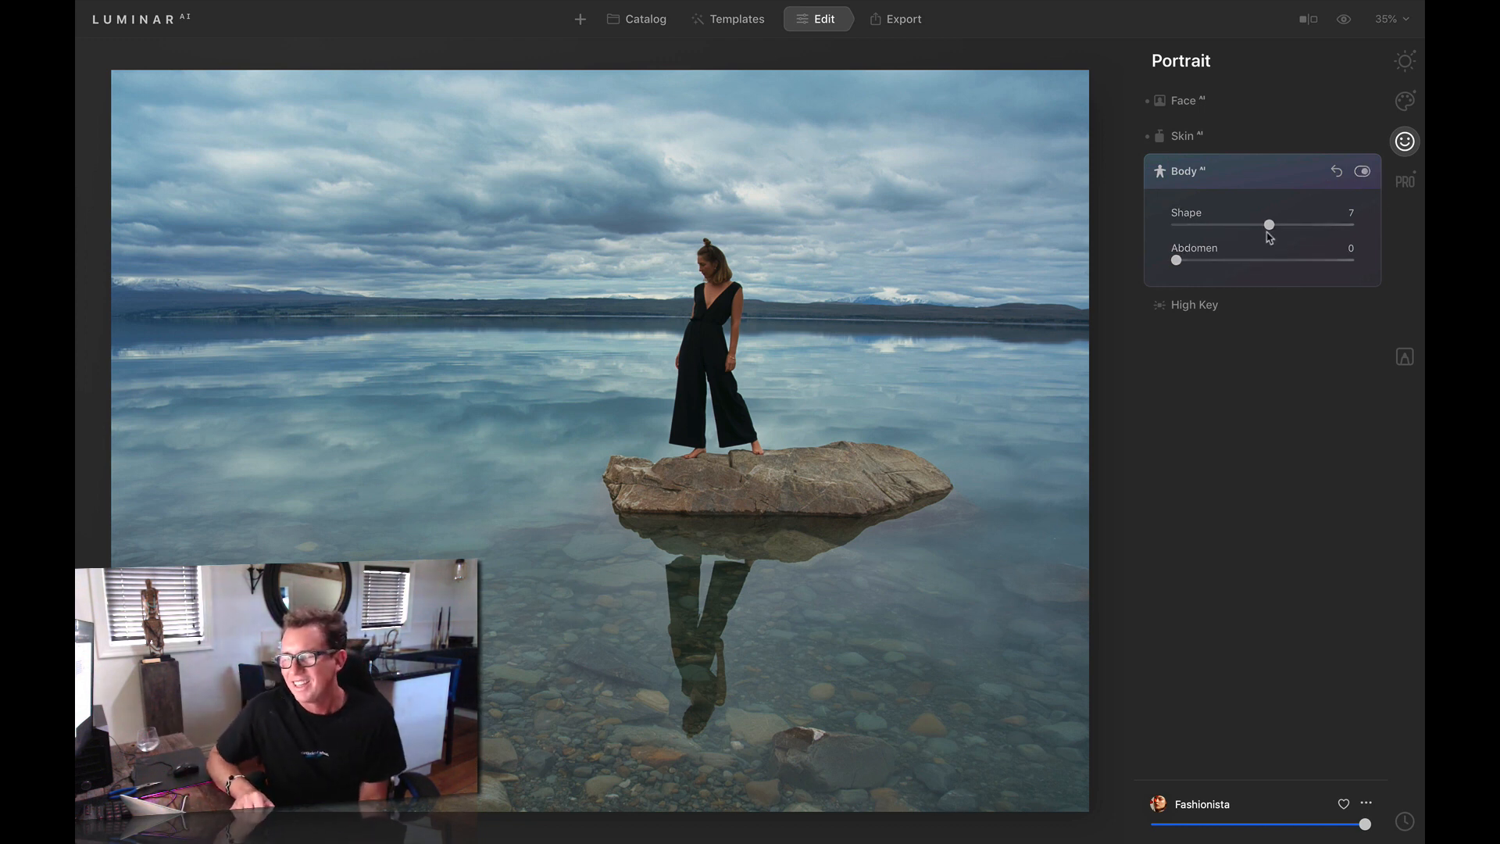
pyautogui.moveTo(1269, 226)
pyautogui.mouseDown()
pyautogui.moveTo(1333, 226)
pyautogui.moveTo(1269, 228)
pyautogui.mouseUp()
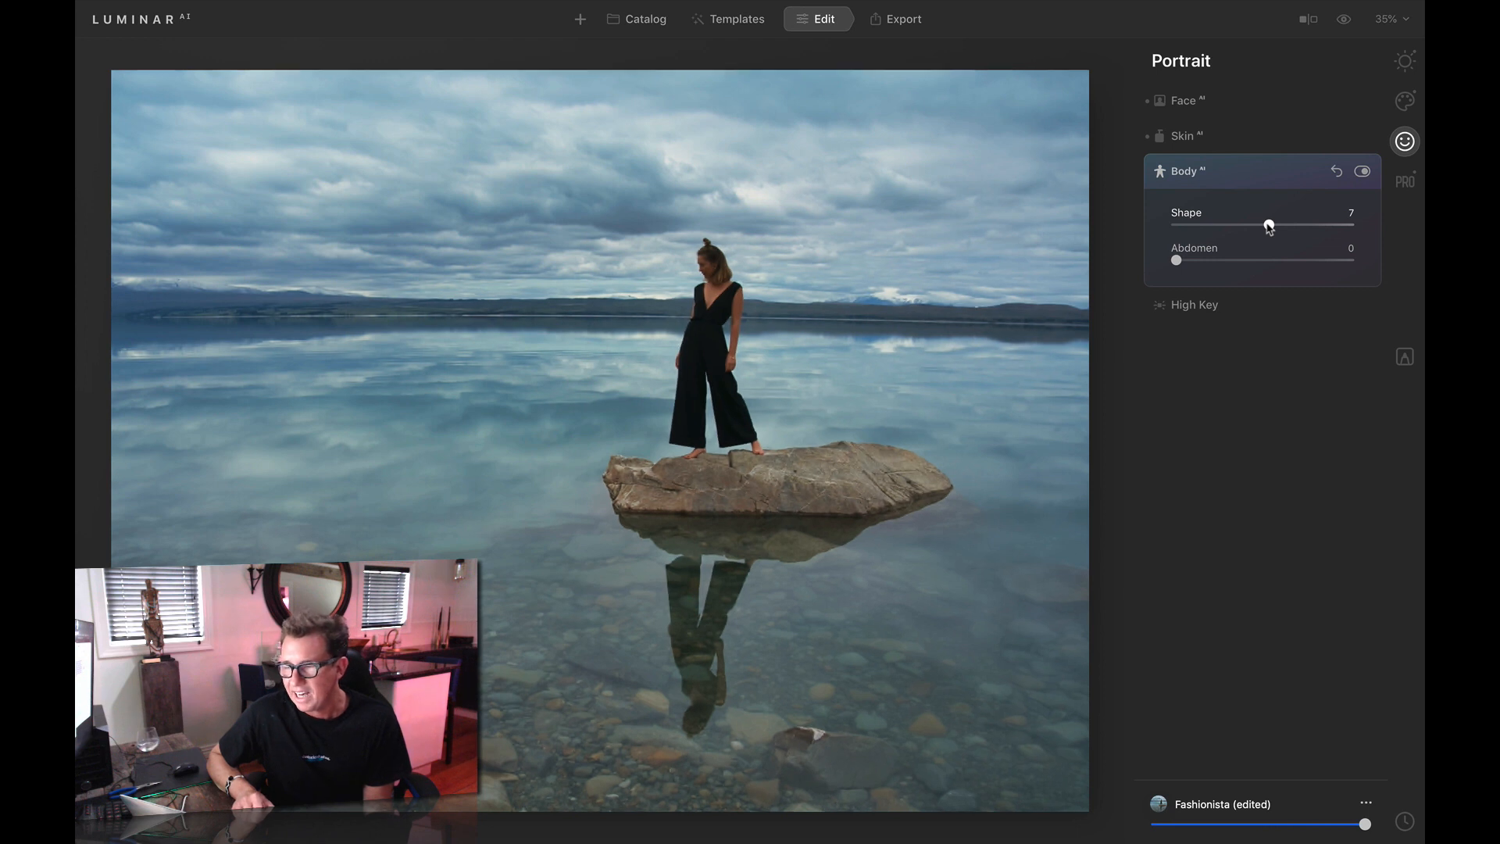
# Try the High Key portrait effect and return its Amount to 0
pyautogui.click(1189, 307)
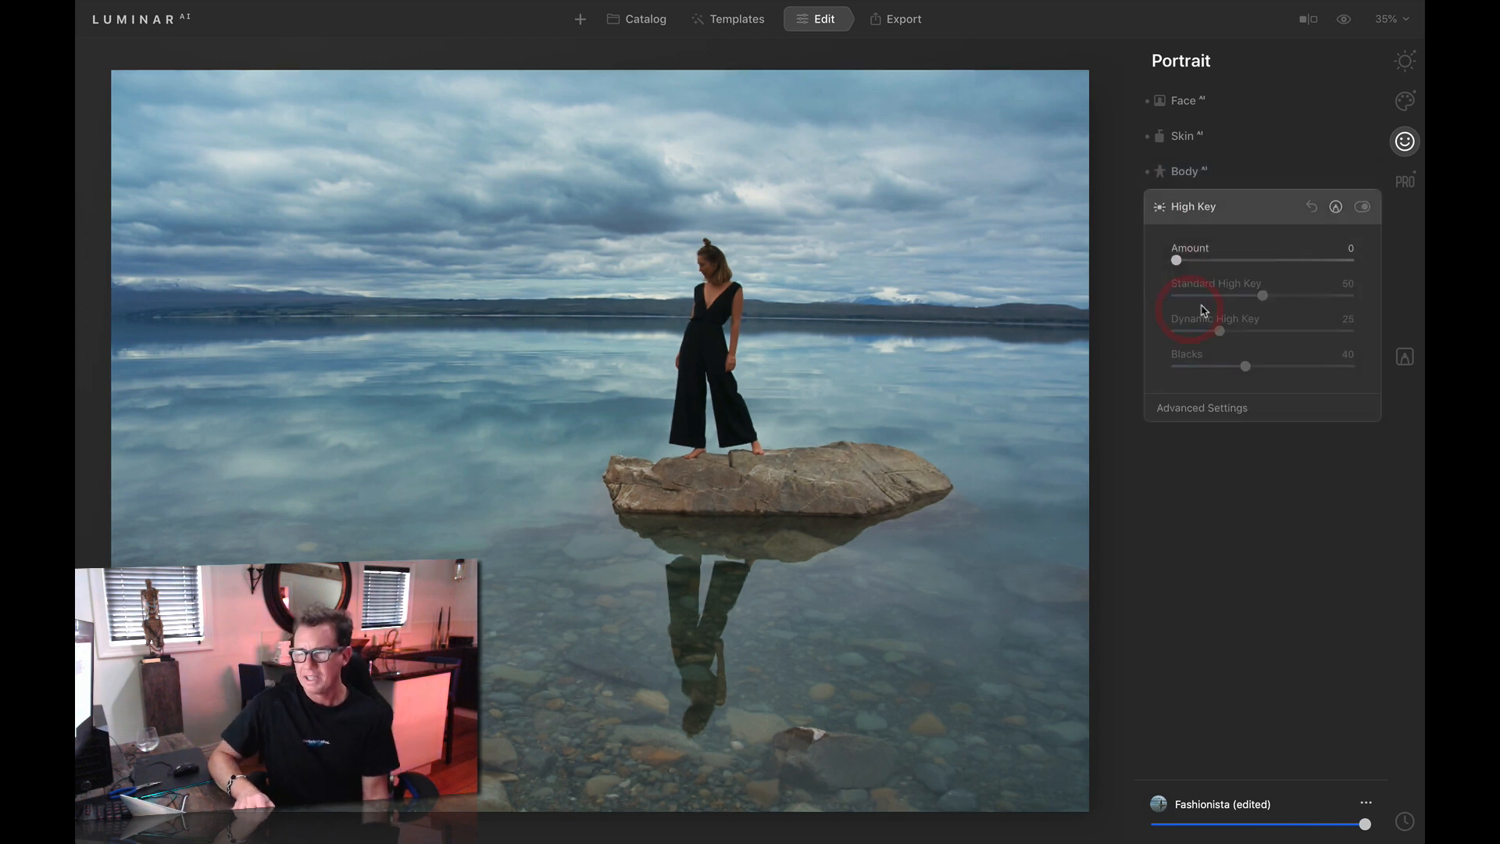
pyautogui.moveTo(1175, 260); pyautogui.dragTo(1088, 275)
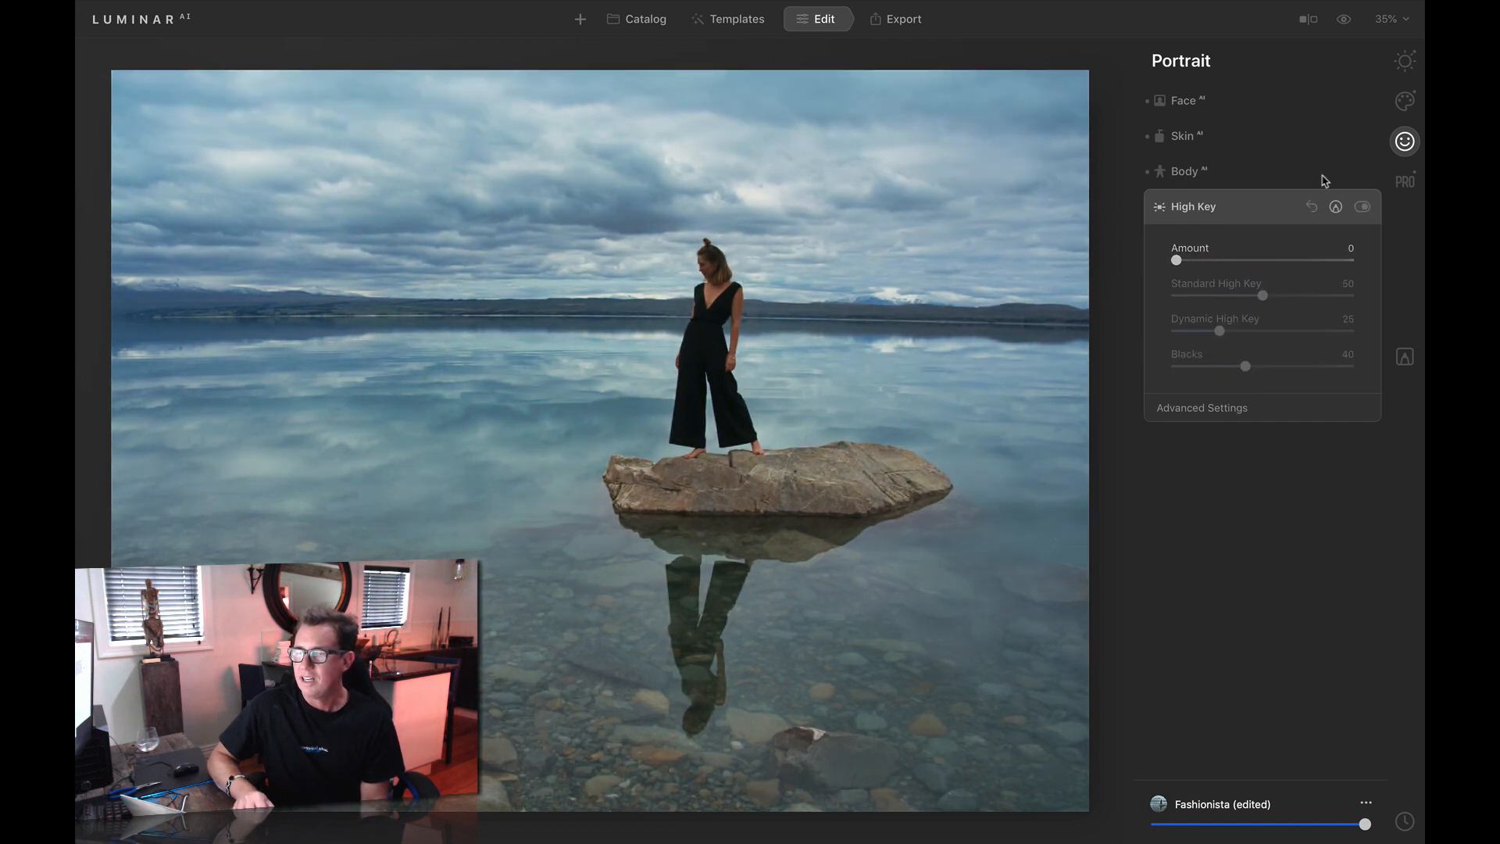
# Try replacing the sky with Dramatic Sky 1 and Dramatic Sunset 2, and restore the original sky
pyautogui.click(1406, 102)
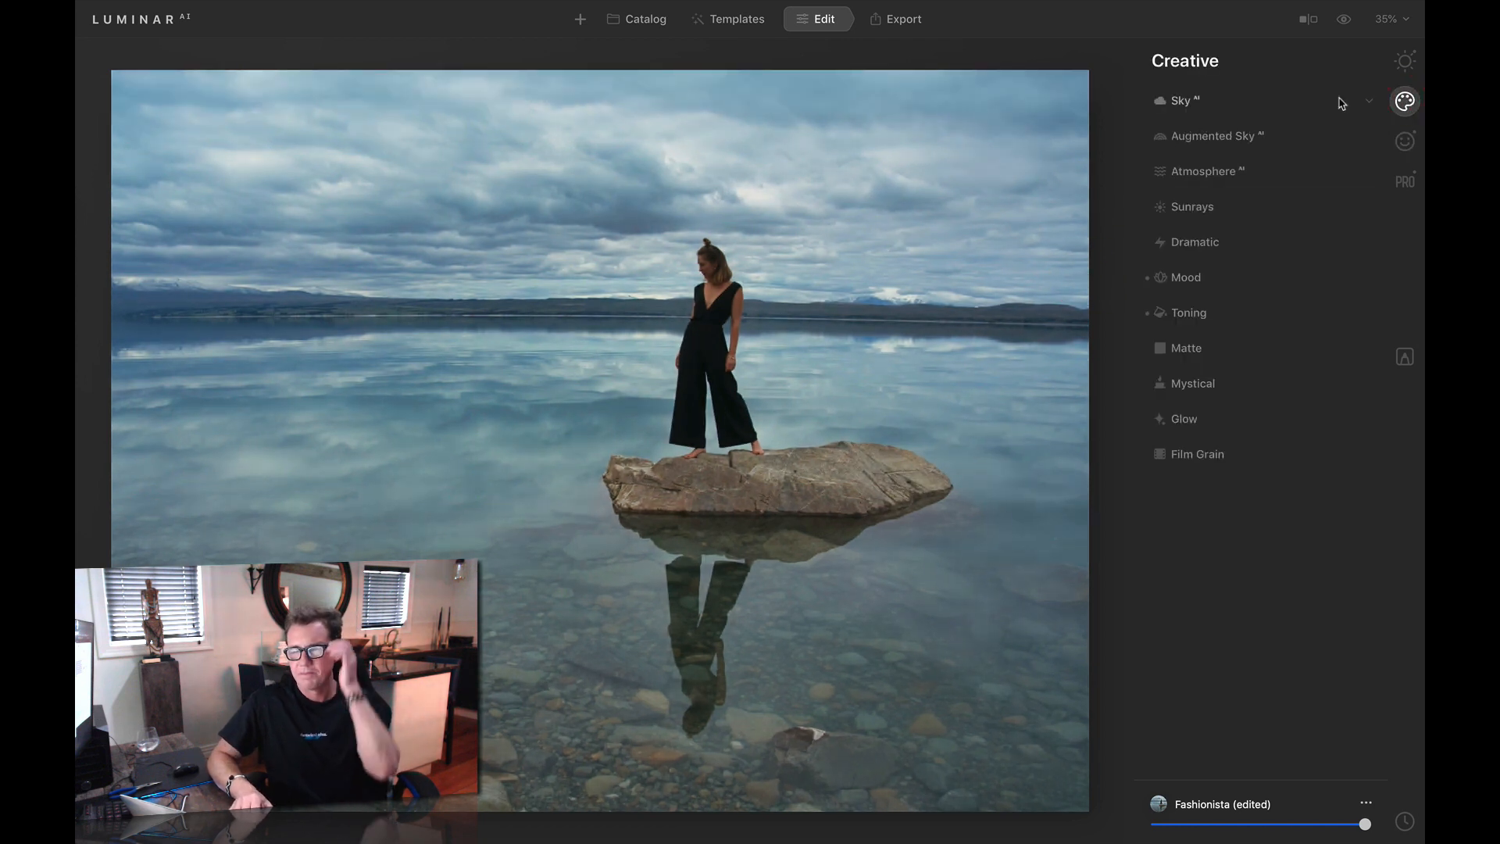
pyautogui.click(1221, 108)
pyautogui.click(1240, 143)
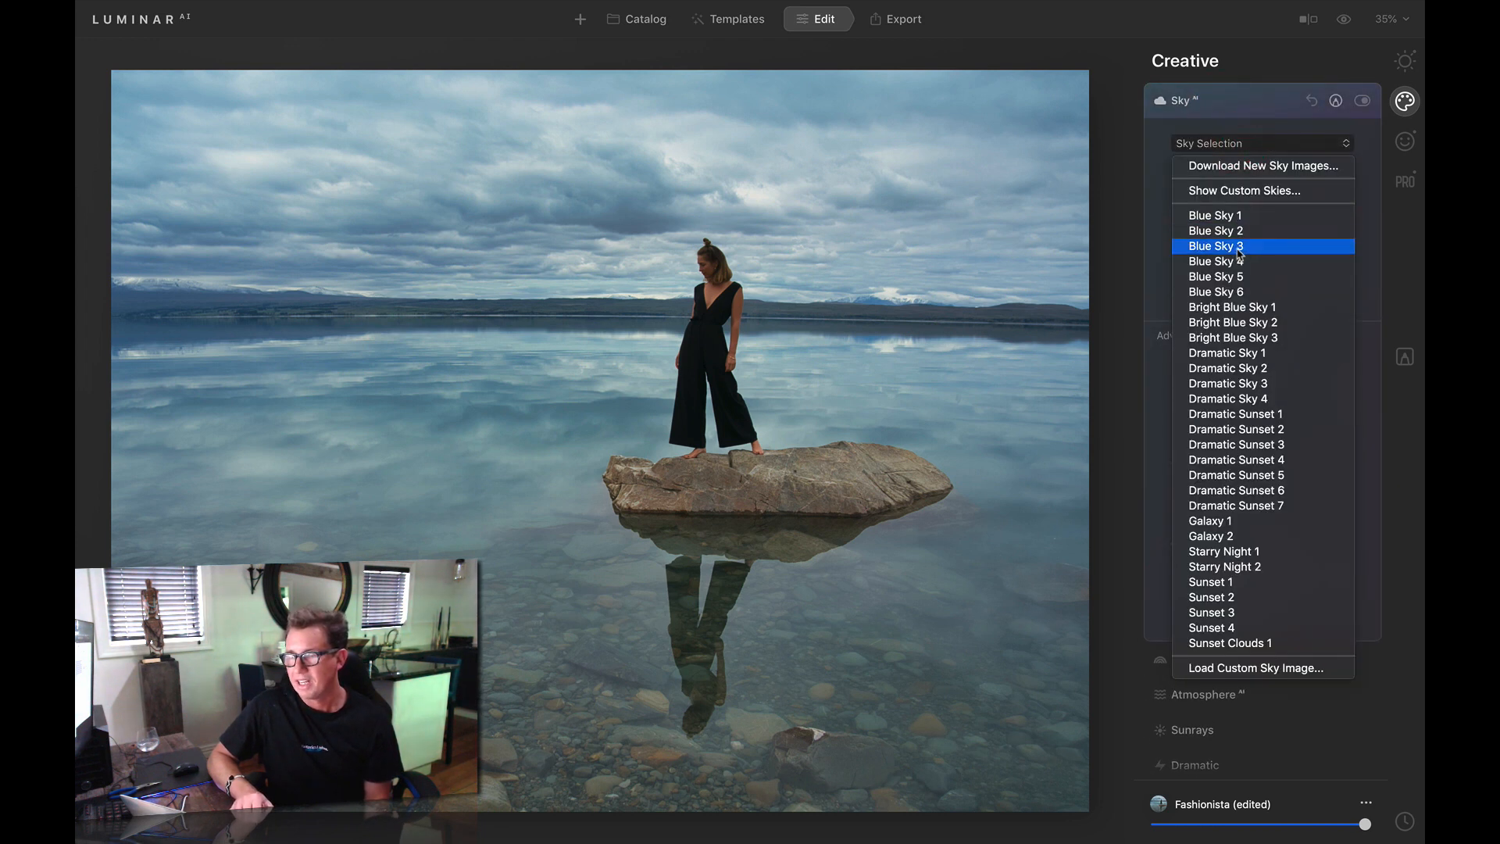
pyautogui.click(1245, 355)
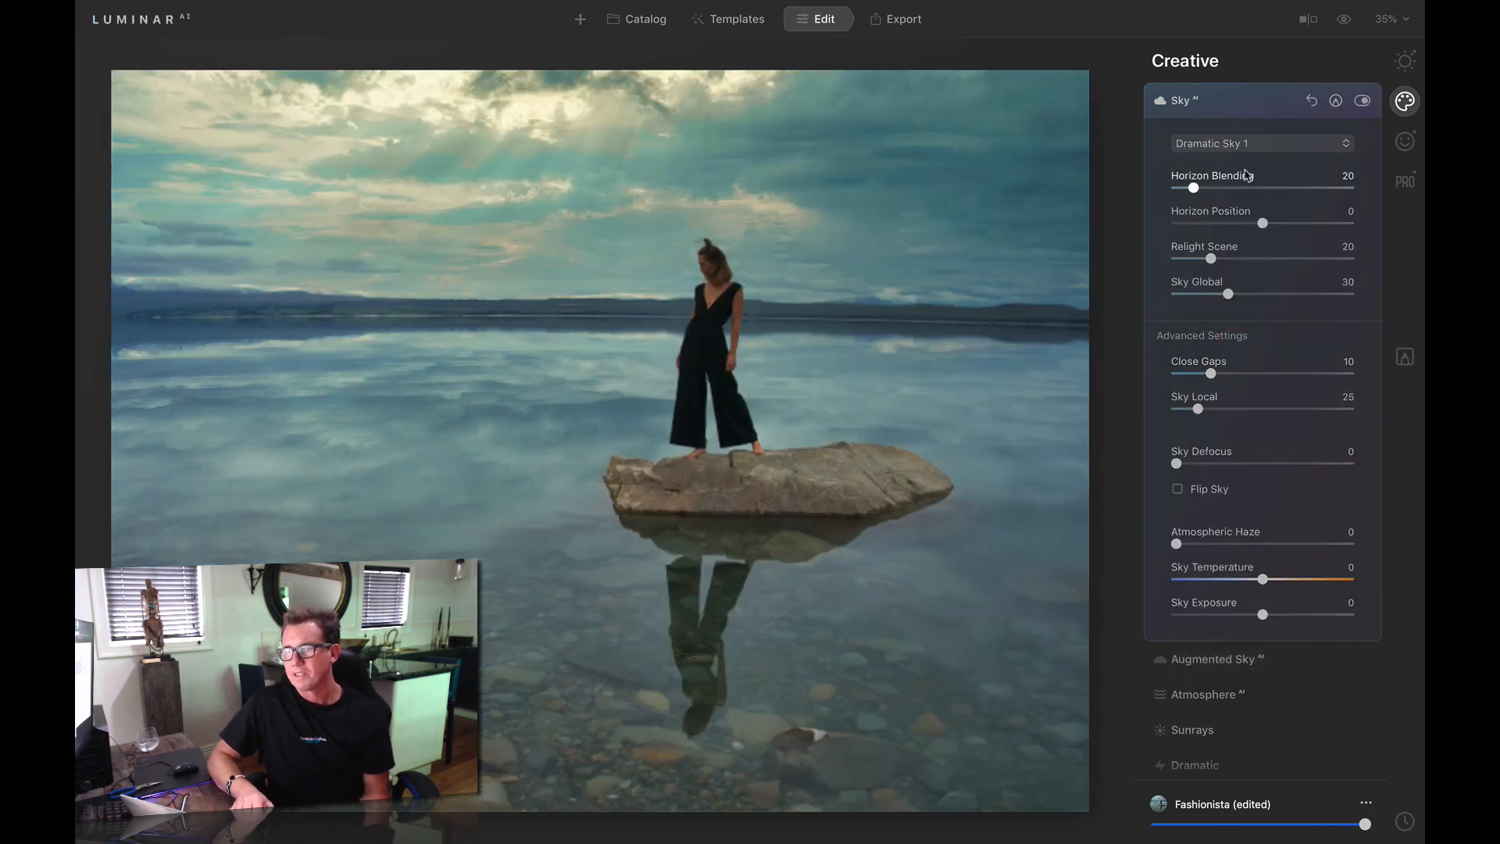
pyautogui.click(1248, 145)
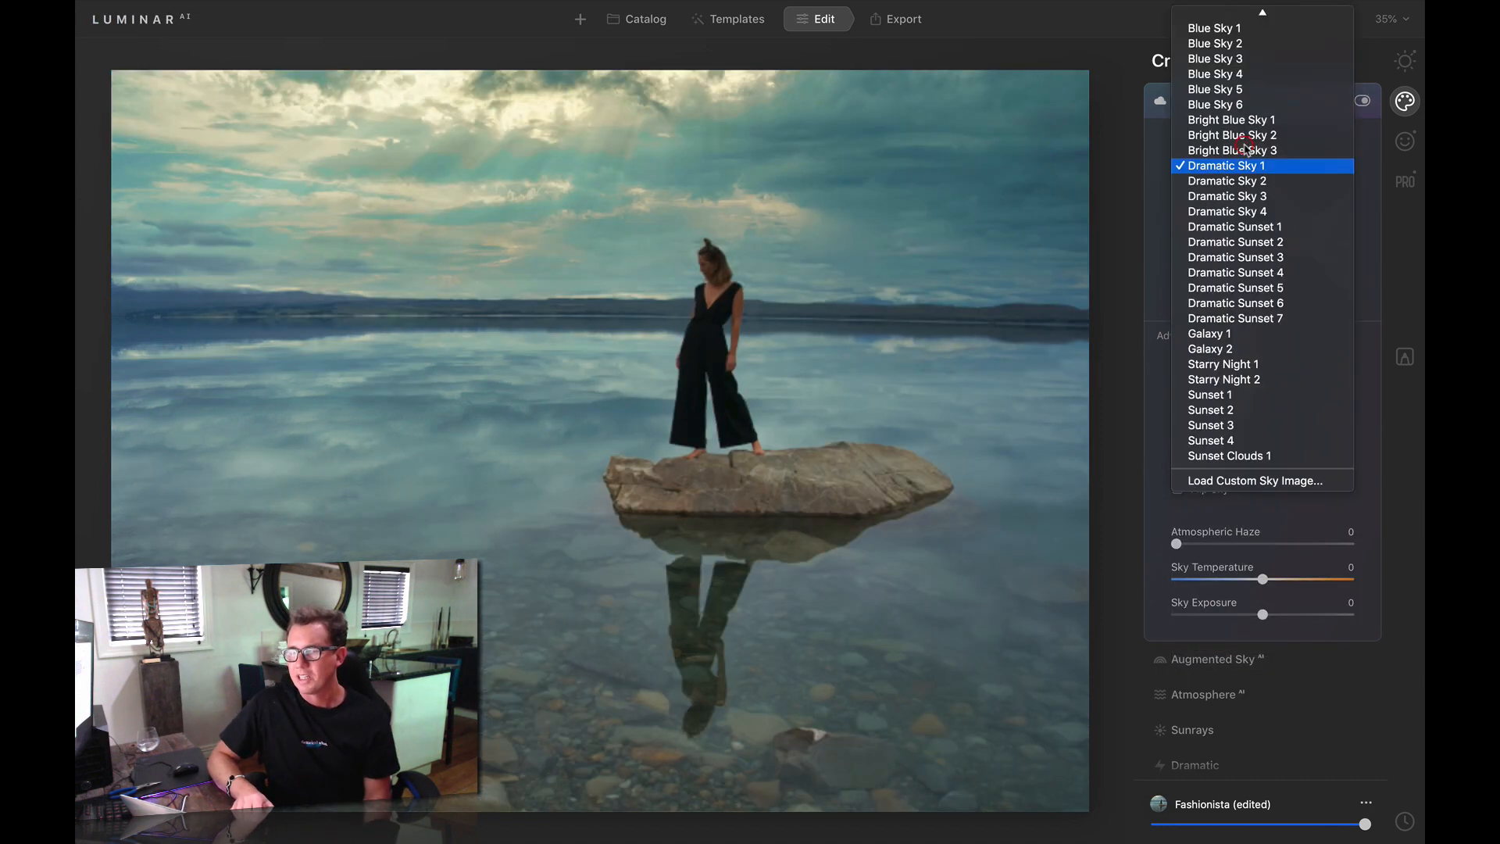
pyautogui.click(1245, 243)
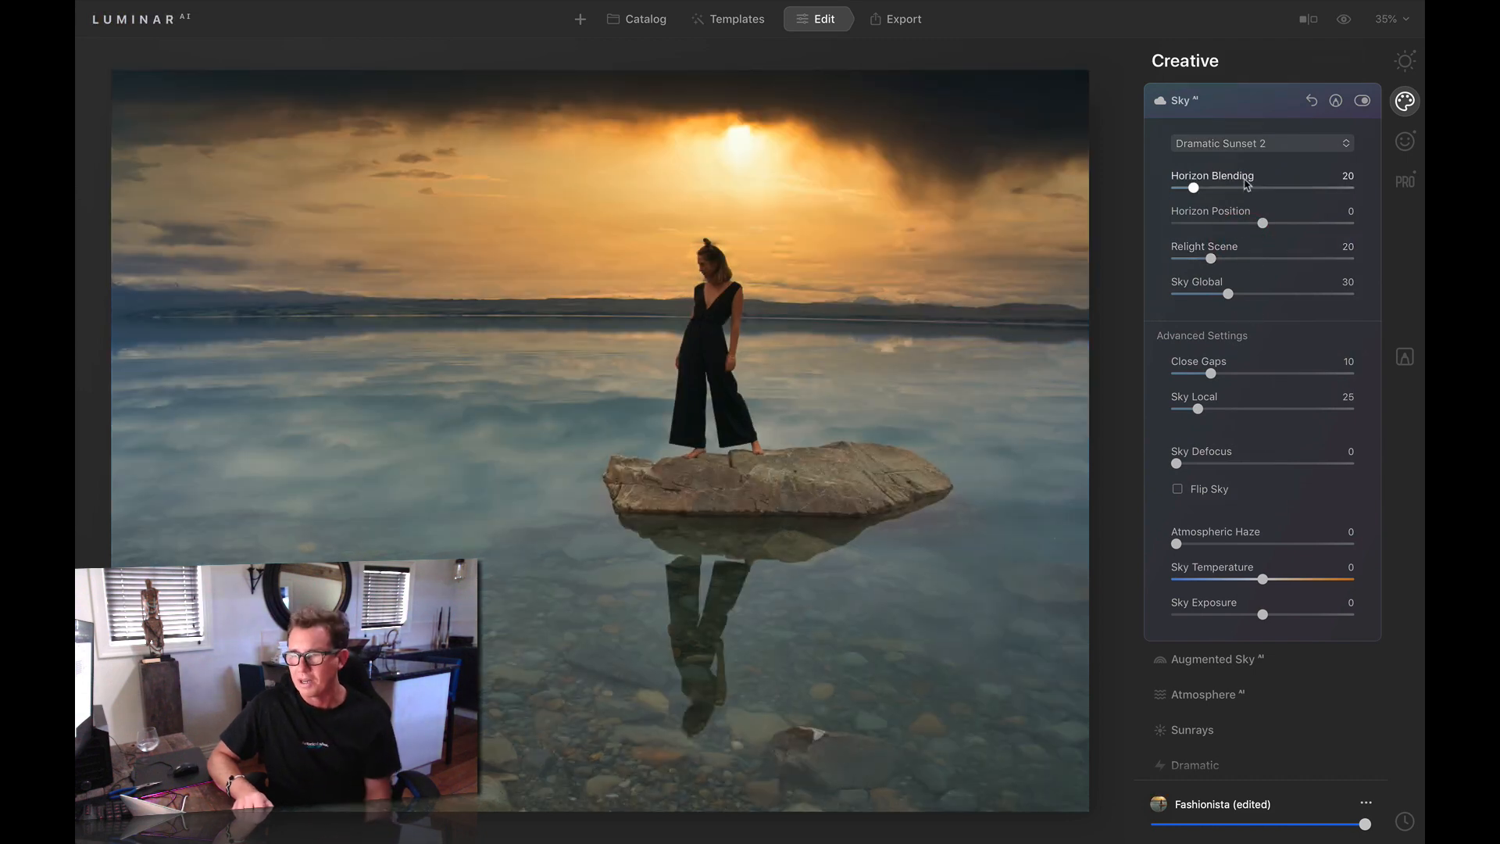
pyautogui.click(1246, 145)
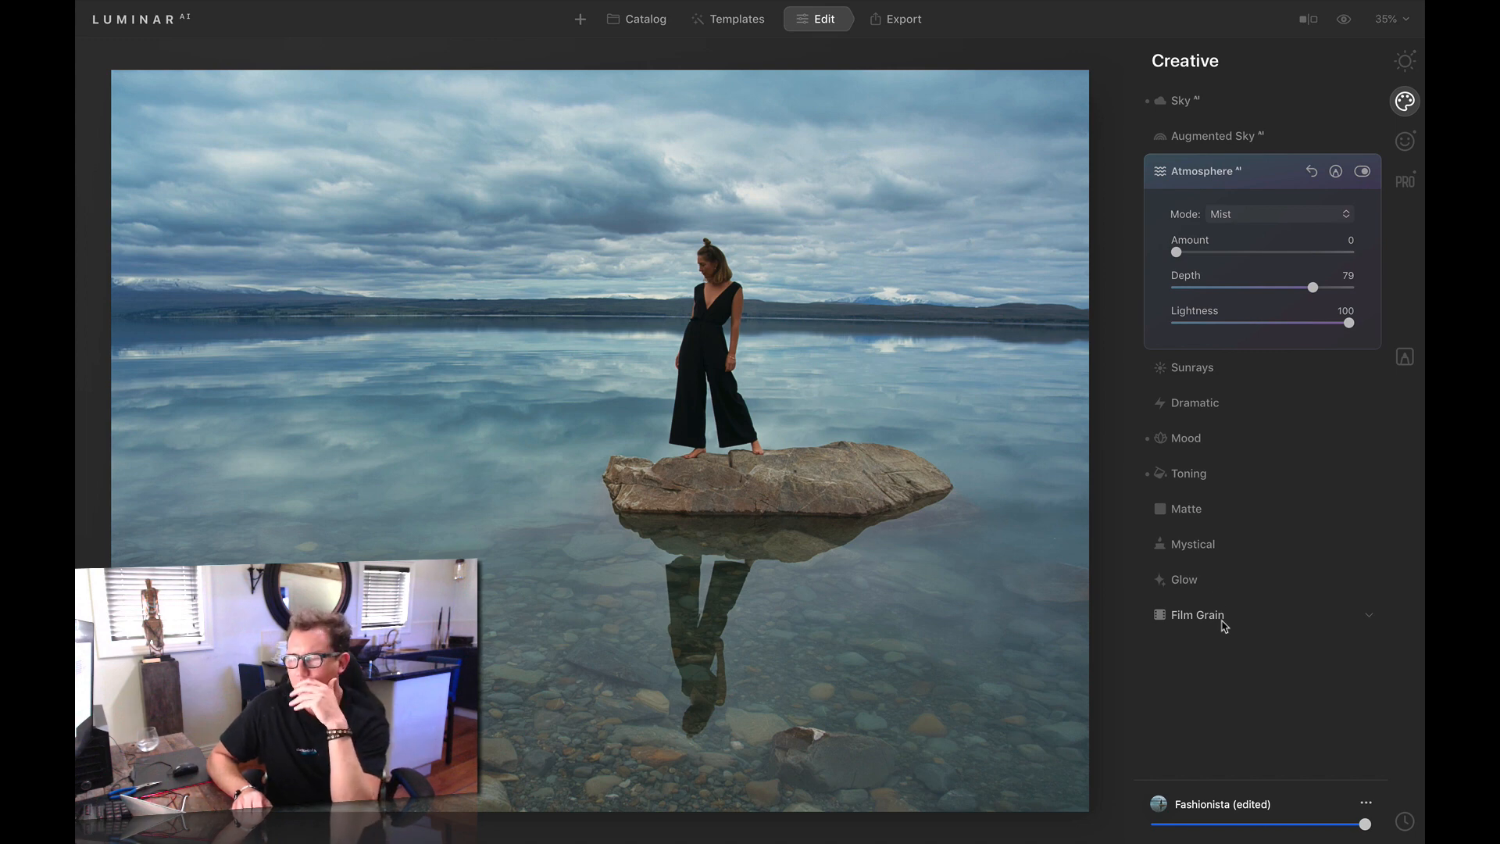
# Add Atmosphere AI mist to the scene with an Amount of 4 and a Depth of 90
pyautogui.moveTo(1176, 251); pyautogui.dragTo(1337, 287)
pyautogui.moveTo(1271, 251); pyautogui.dragTo(1181, 252)
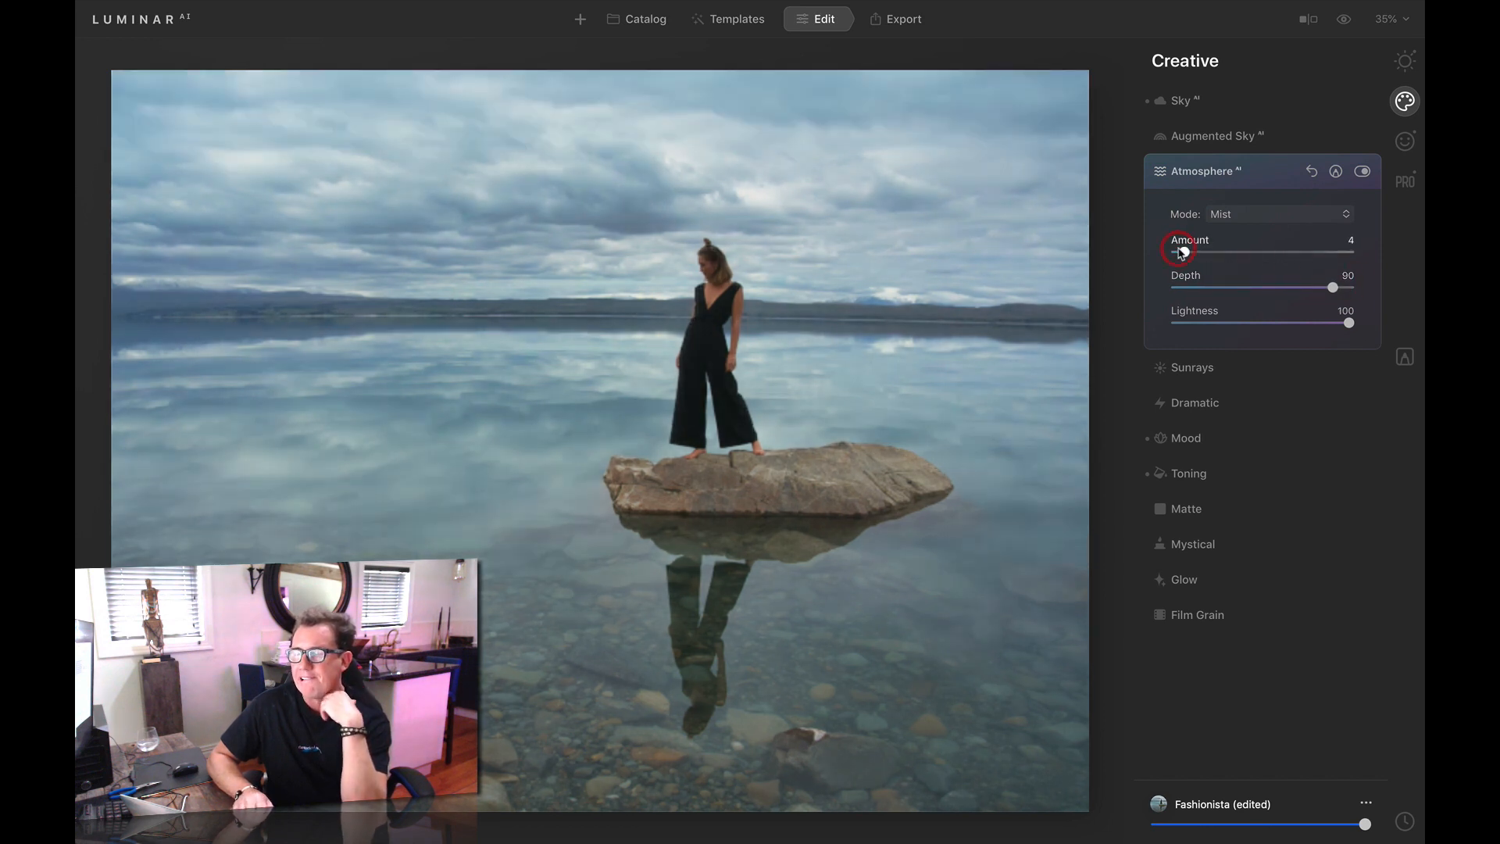
# Adjust the photo's Light settings, setting Shadows to 5 and Smart Contrast to 17
pyautogui.click(1405, 61)
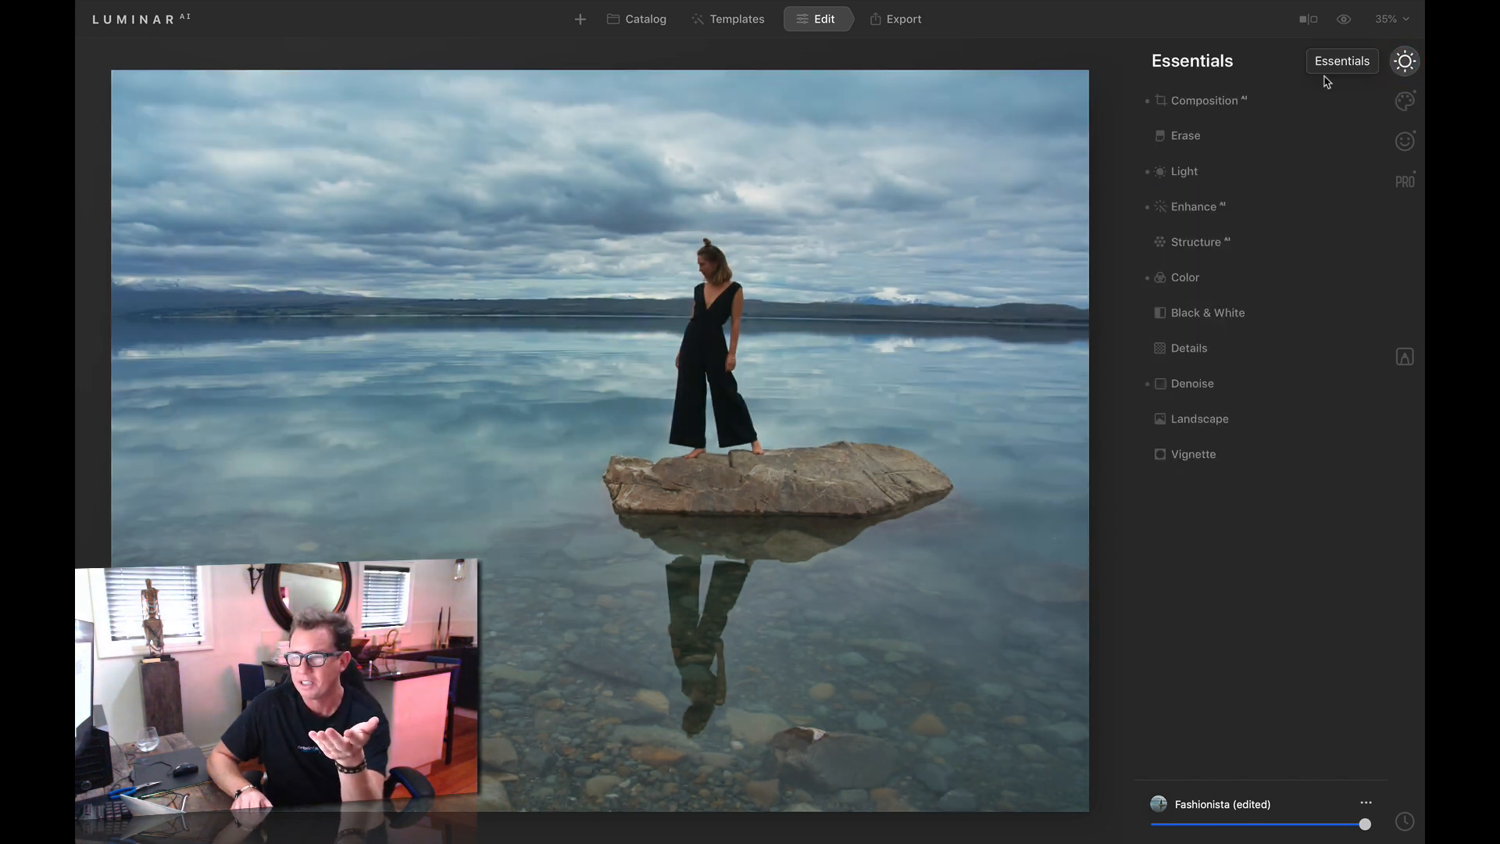
pyautogui.click(1195, 171)
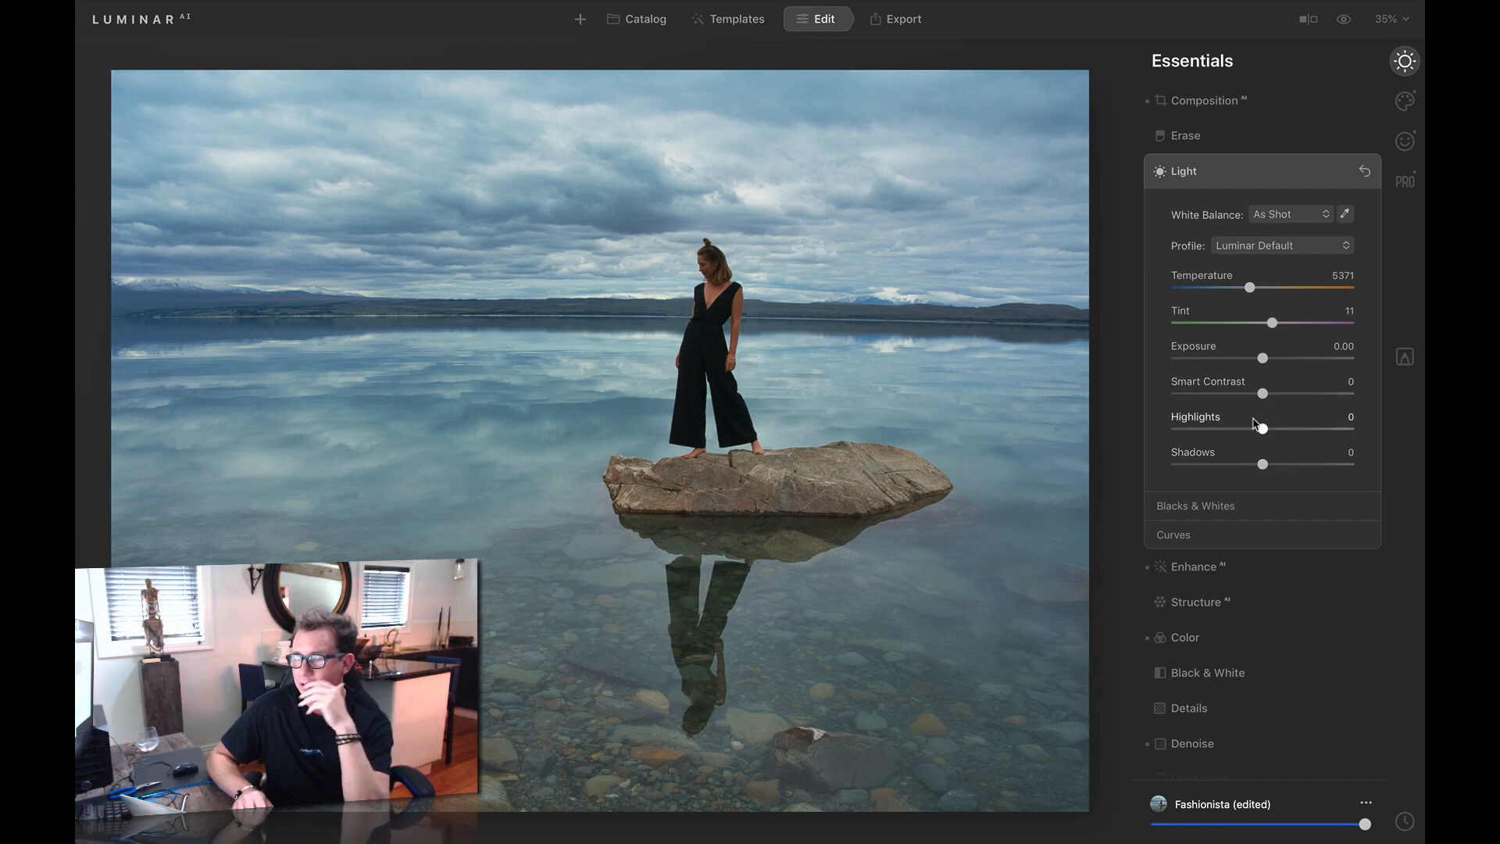
pyautogui.moveTo(1263, 464); pyautogui.dragTo(1312, 462)
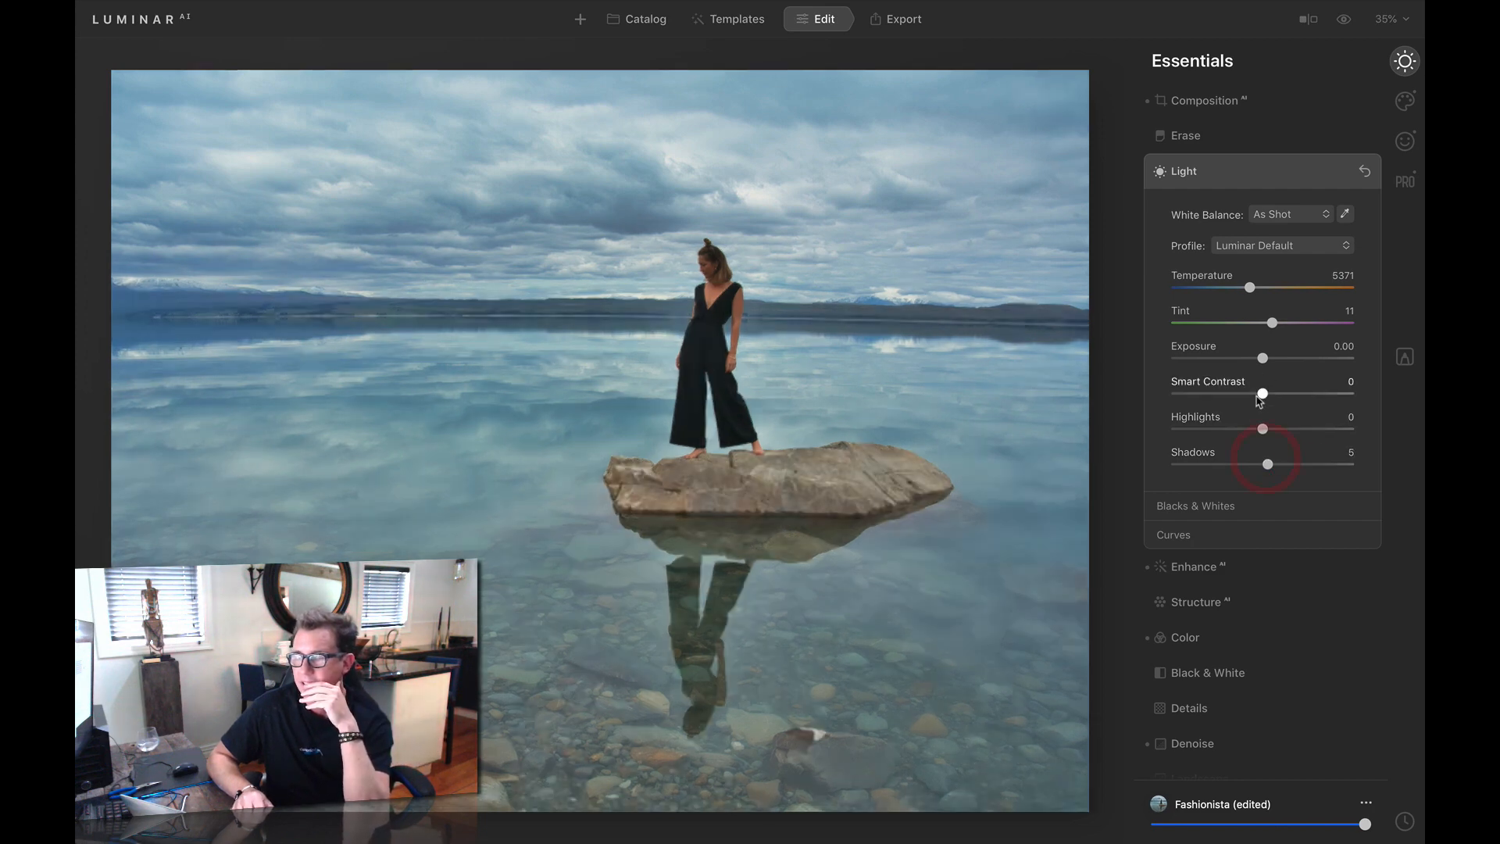
pyautogui.moveTo(1262, 393); pyautogui.dragTo(1281, 398)
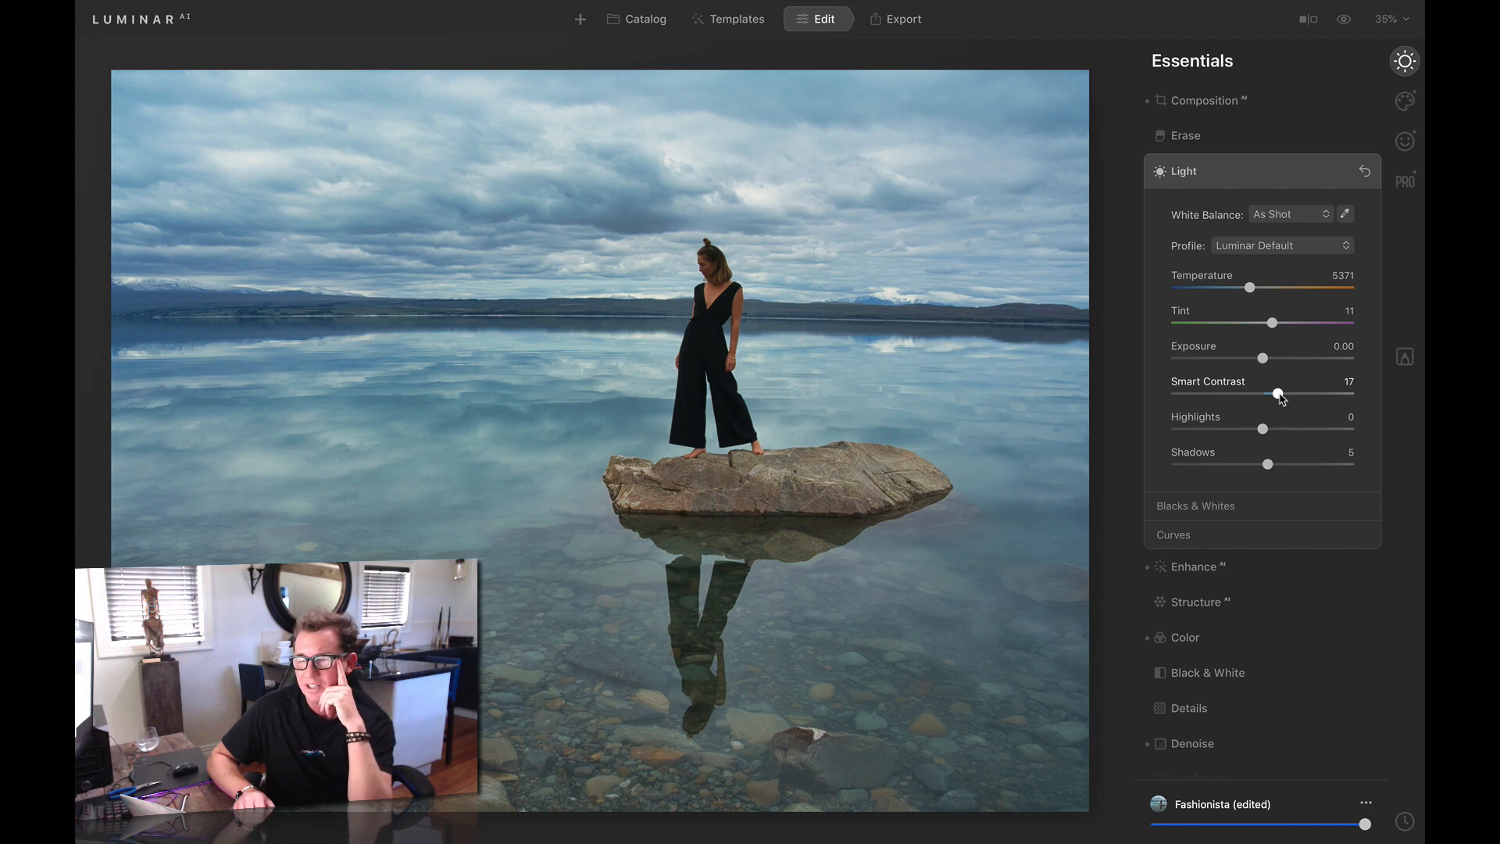
# Compare the original and edited photo in a split before/after view, sweeping the divider across the image
pyautogui.click(1308, 18)
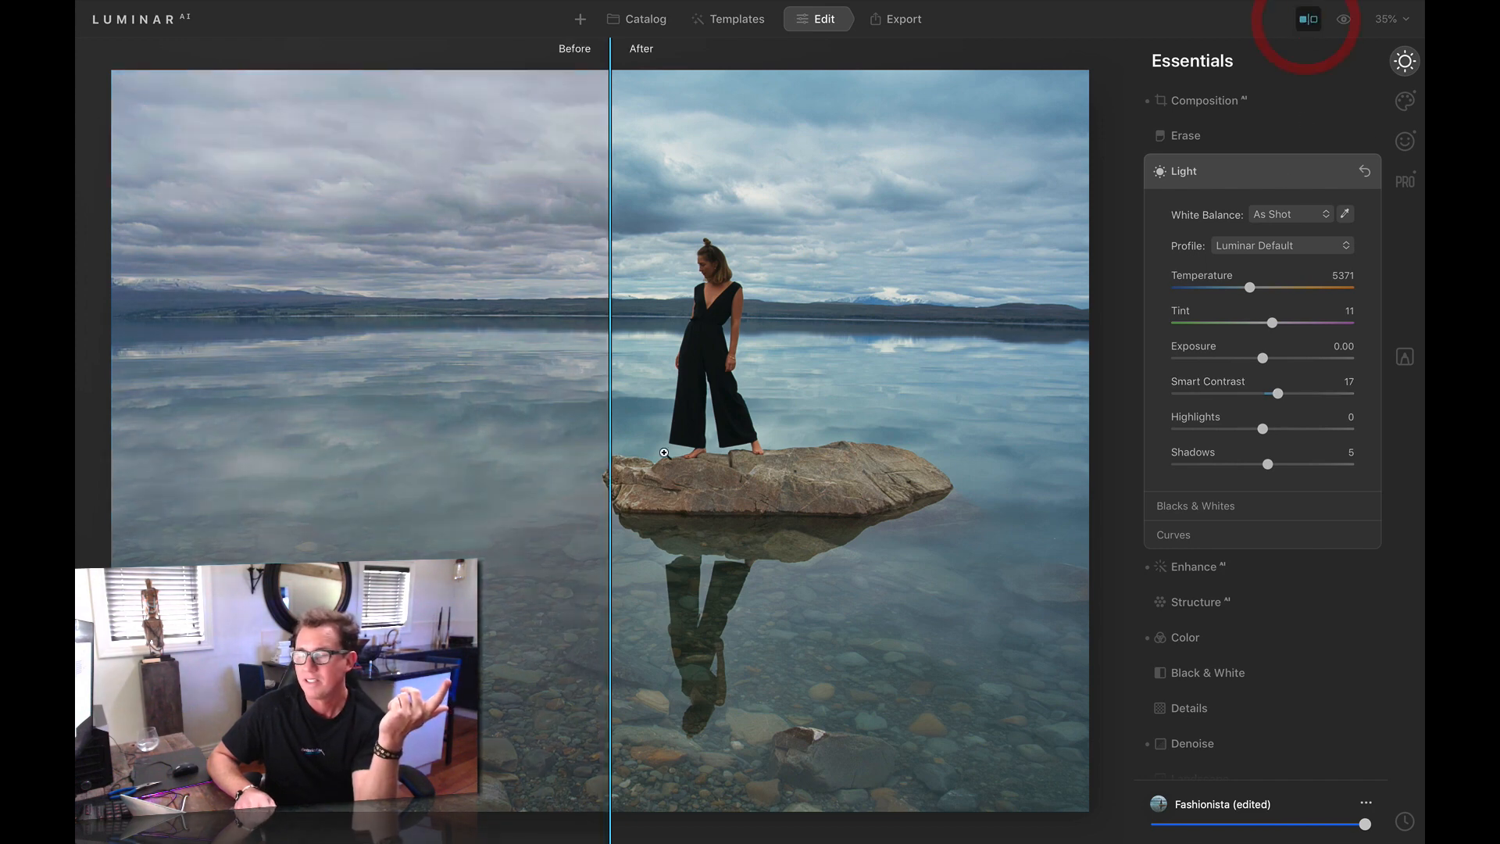
pyautogui.moveTo(610, 436); pyautogui.dragTo(336, 123)
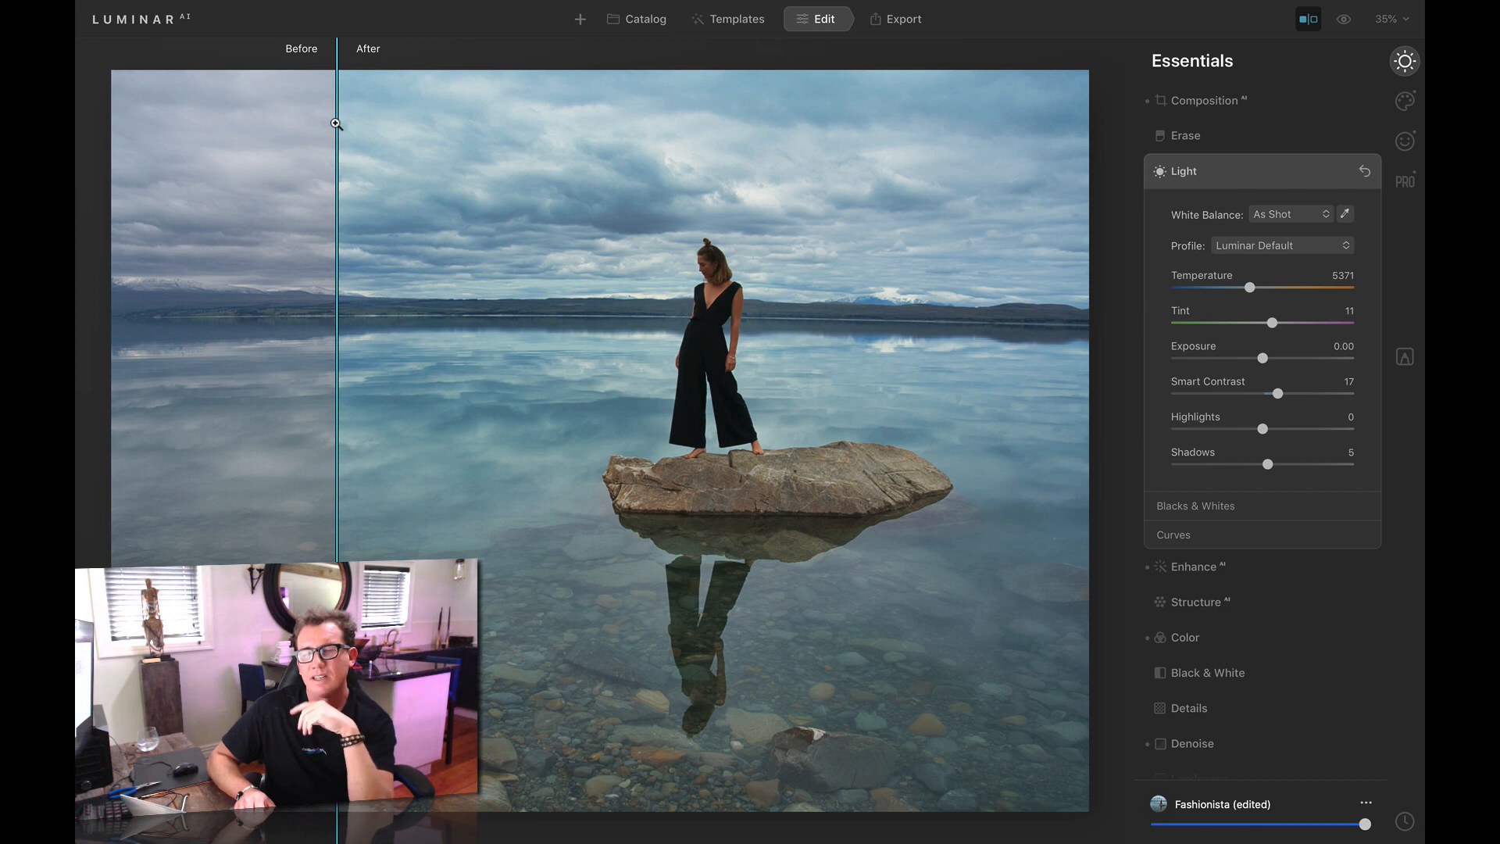